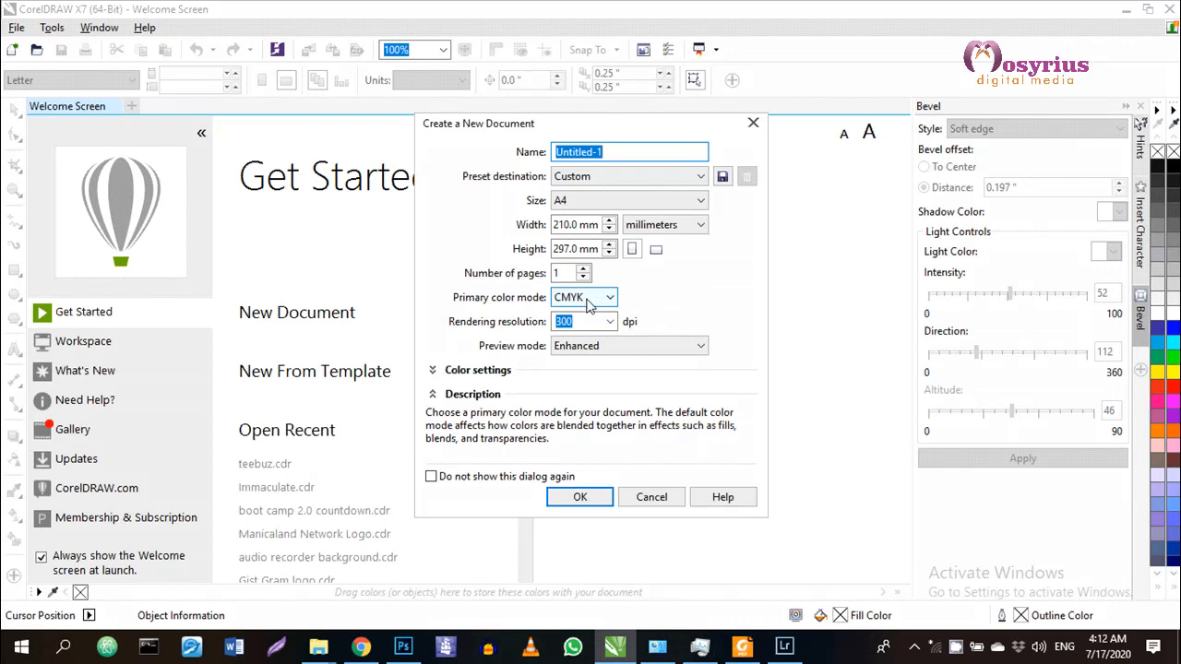
Create a new A4 document in millimetres with the CMYK primary color mode and 300 dpi rendering resolution.
click(606, 306)
click(606, 305)
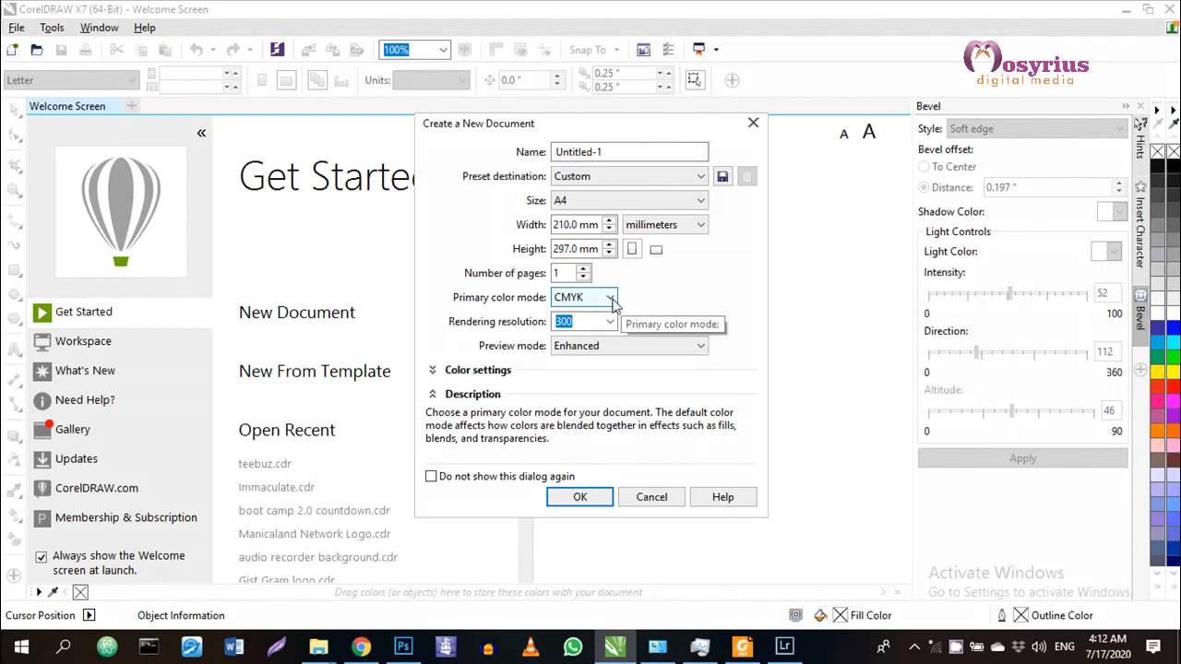
click(609, 300)
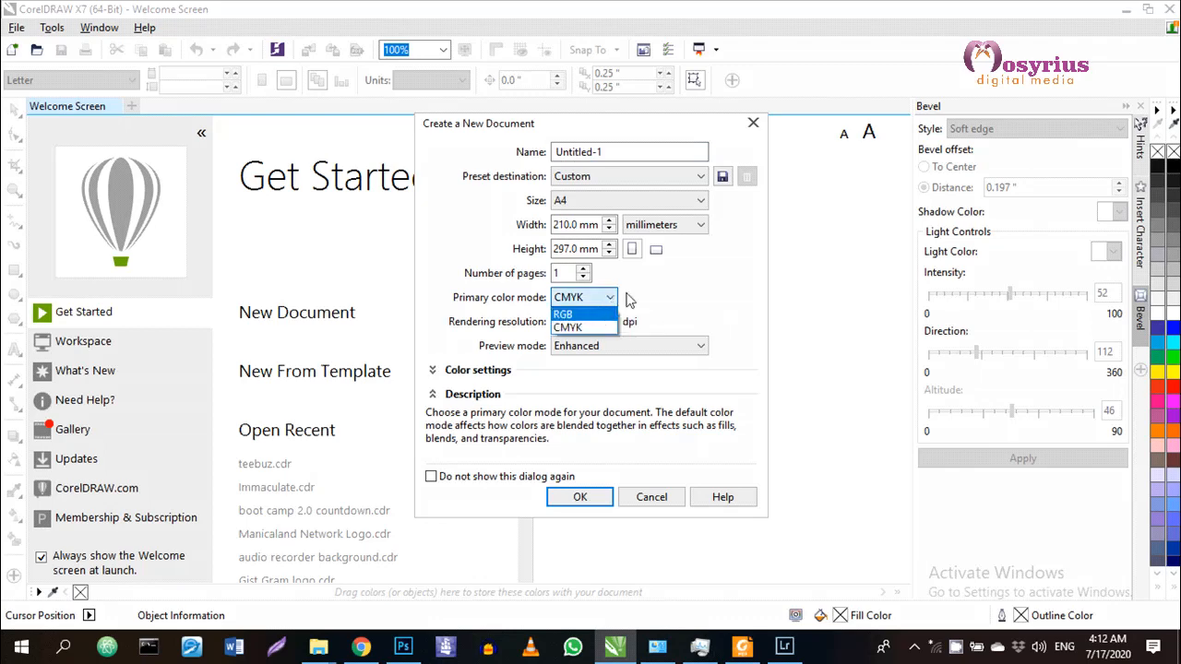
click(640, 295)
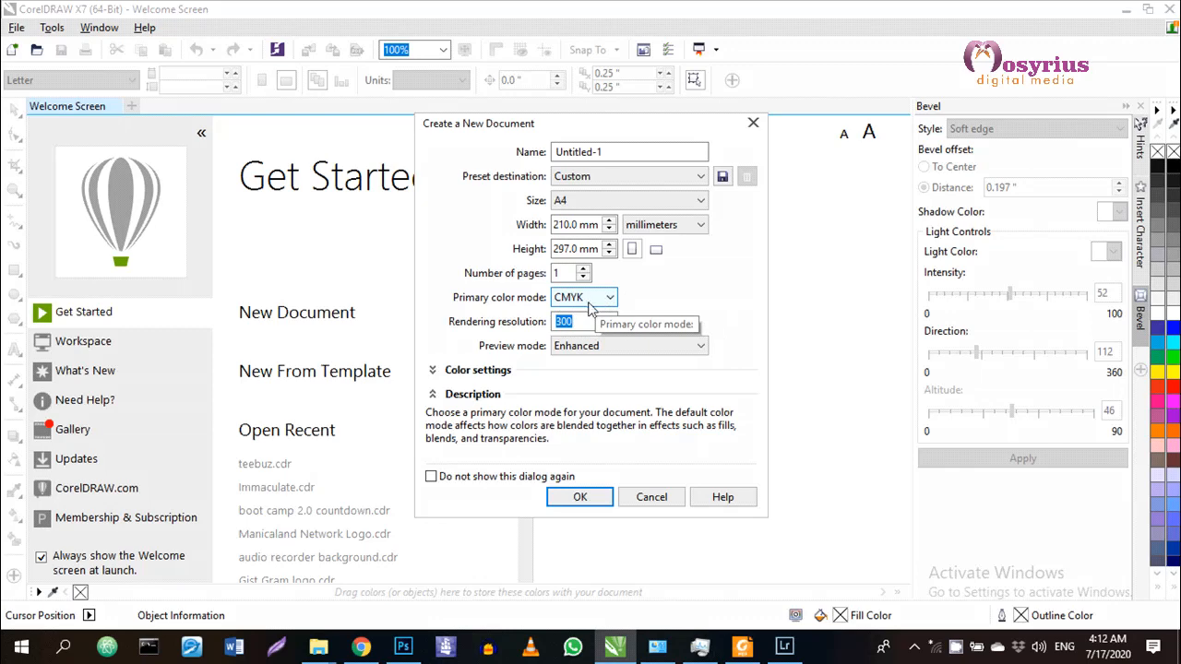
click(581, 499)
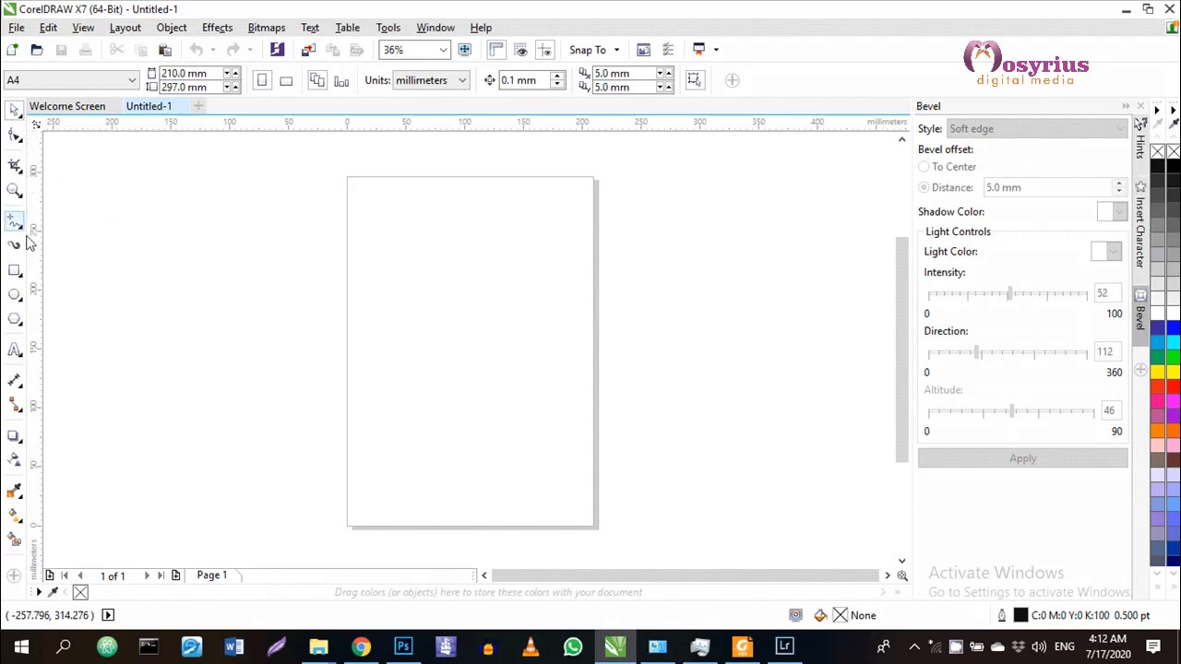
Draw an ellipse about 98.5 by 97 mm and move it to the upper-right area of the page.
click(15, 297)
click(71, 293)
drag(244, 246, 358, 360)
key(space)
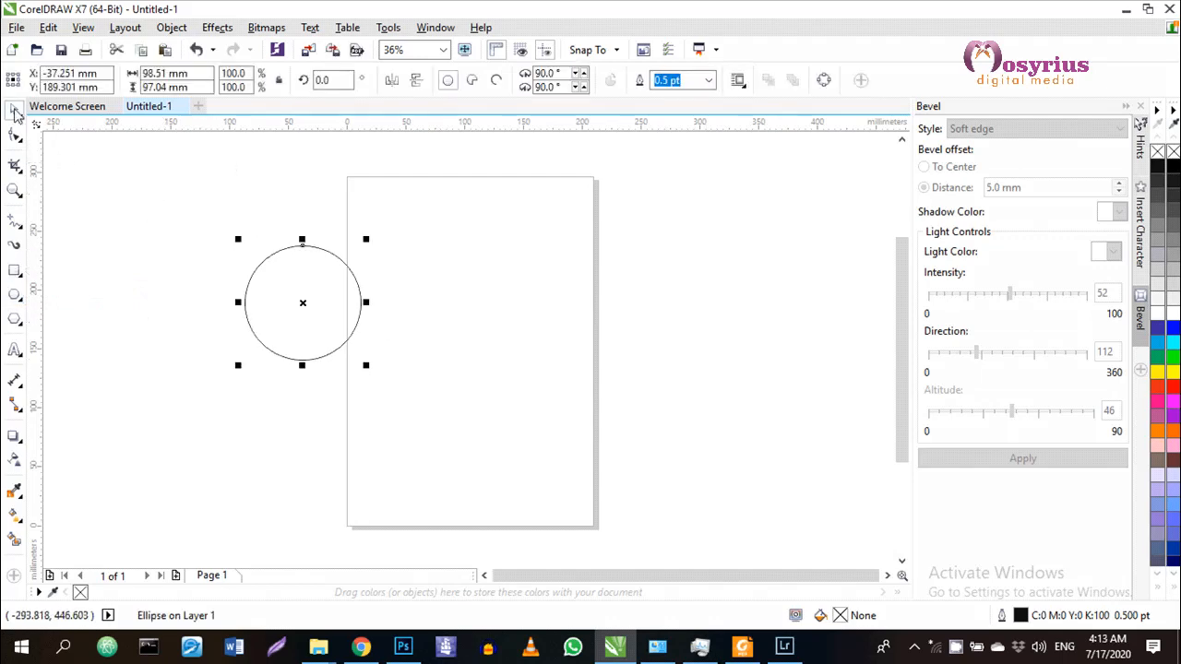
drag(314, 320, 558, 272)
click(676, 315)
click(566, 247)
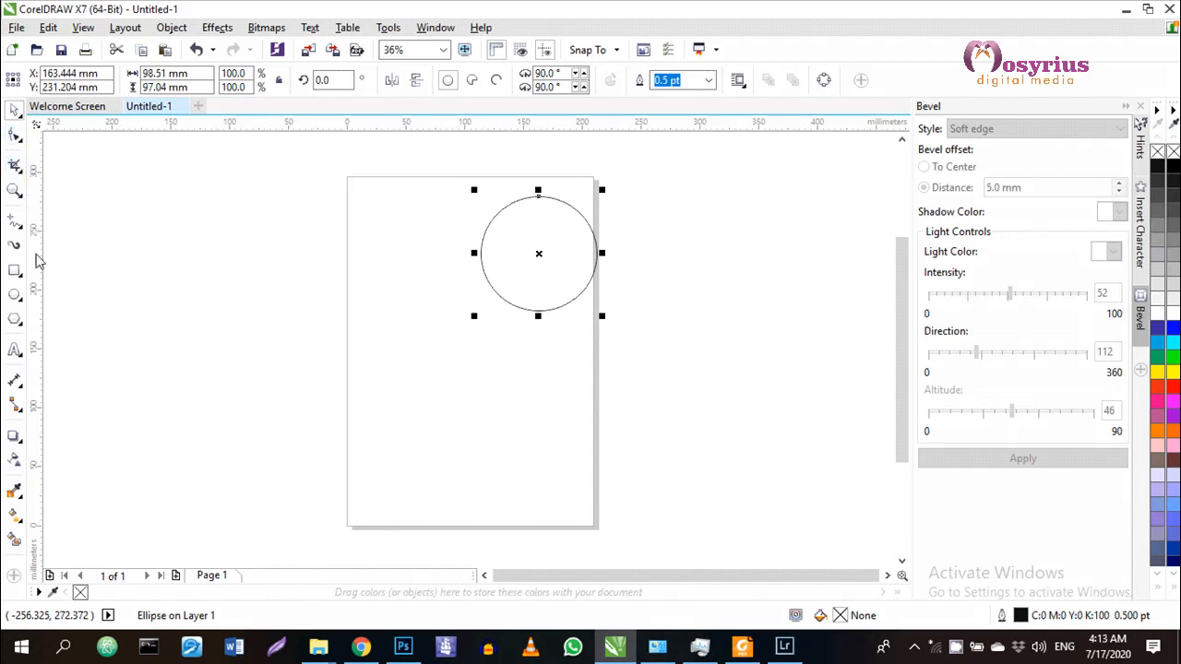
Draw a rectangle about 174 by 101 mm across the page's left edge, beside the circle.
click(14, 271)
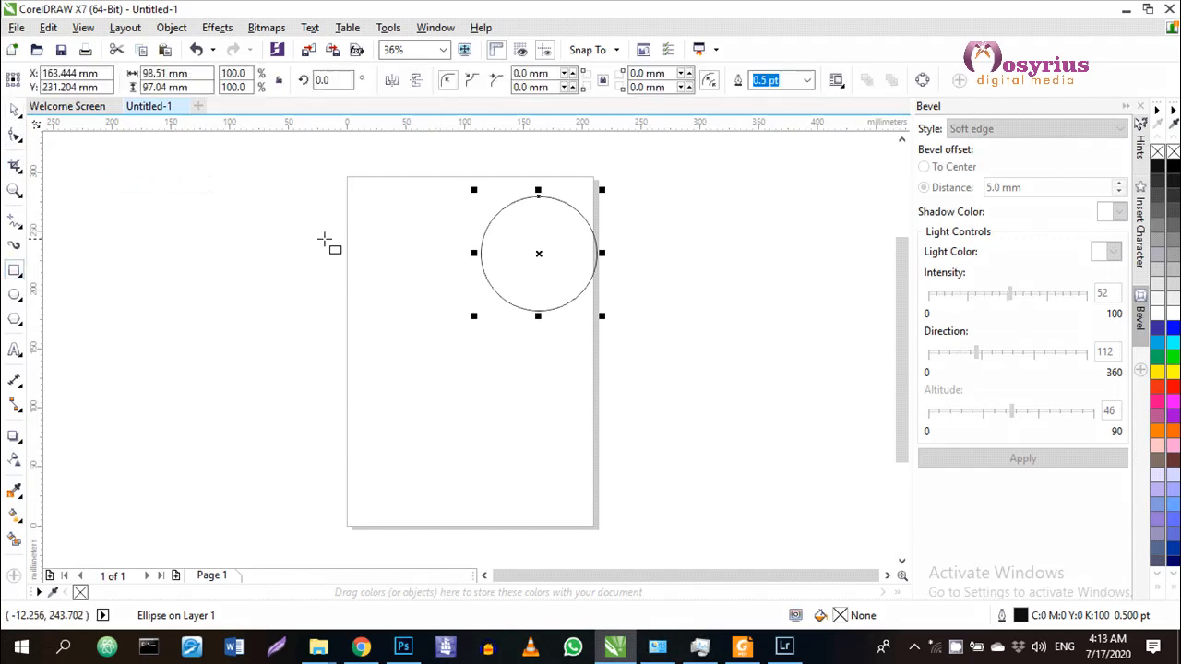
drag(244, 231, 451, 350)
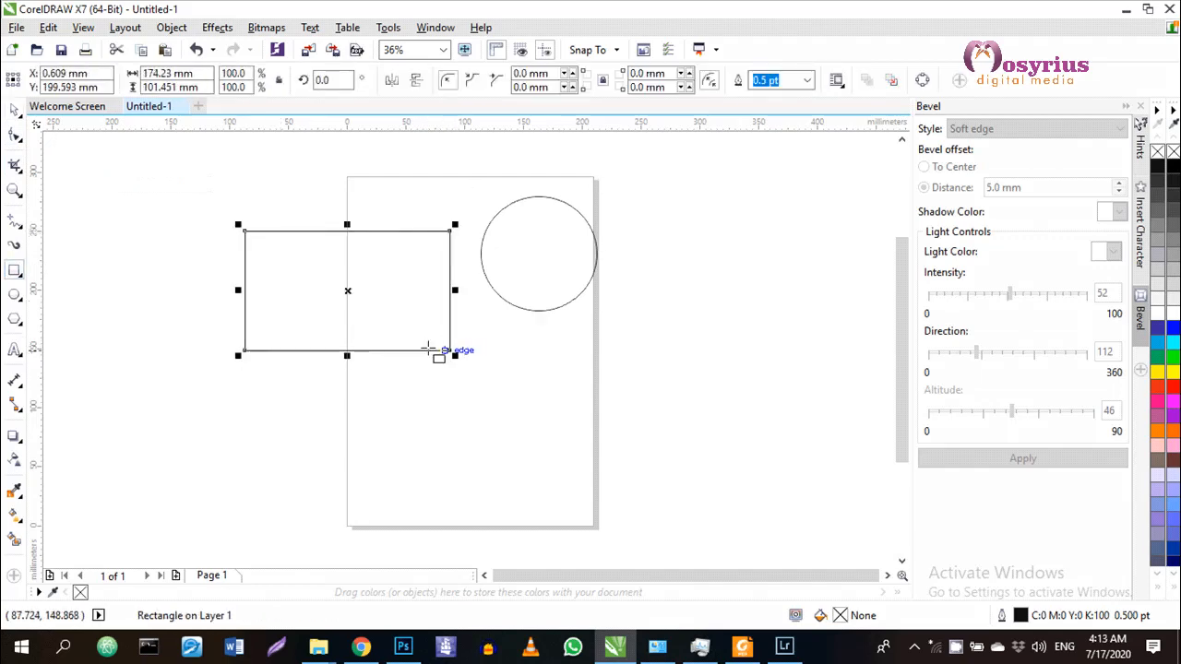
click(14, 109)
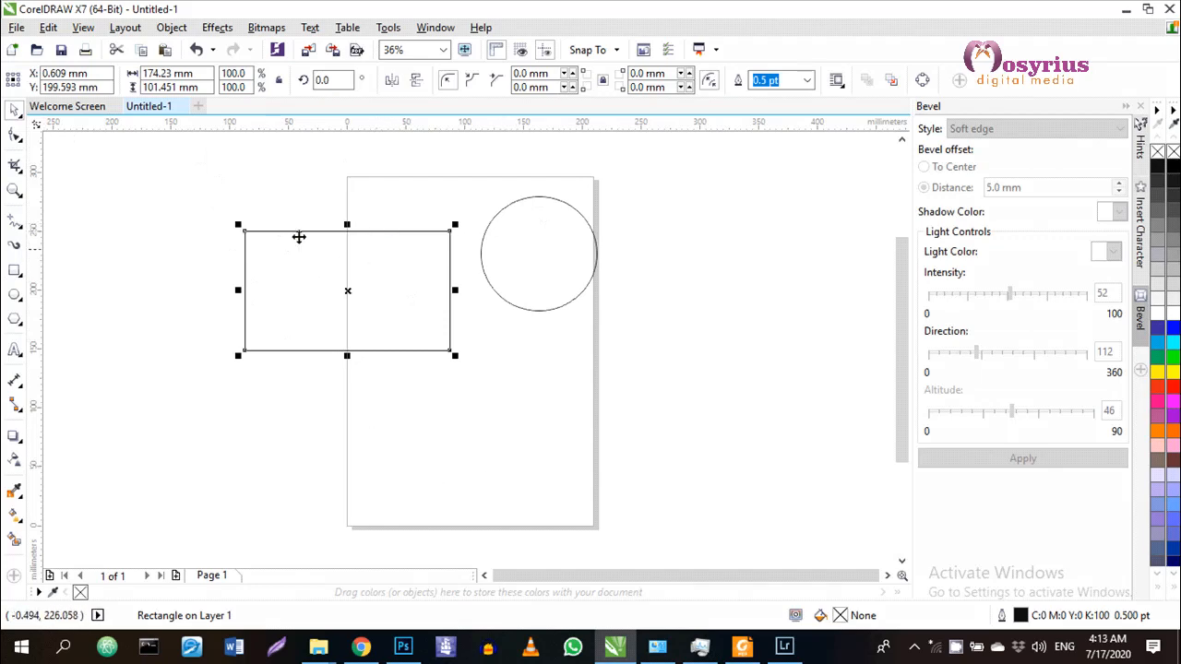
Round all four corners of the rectangle to a radius of about 2.2 mm by moving a corner node.
click(15, 136)
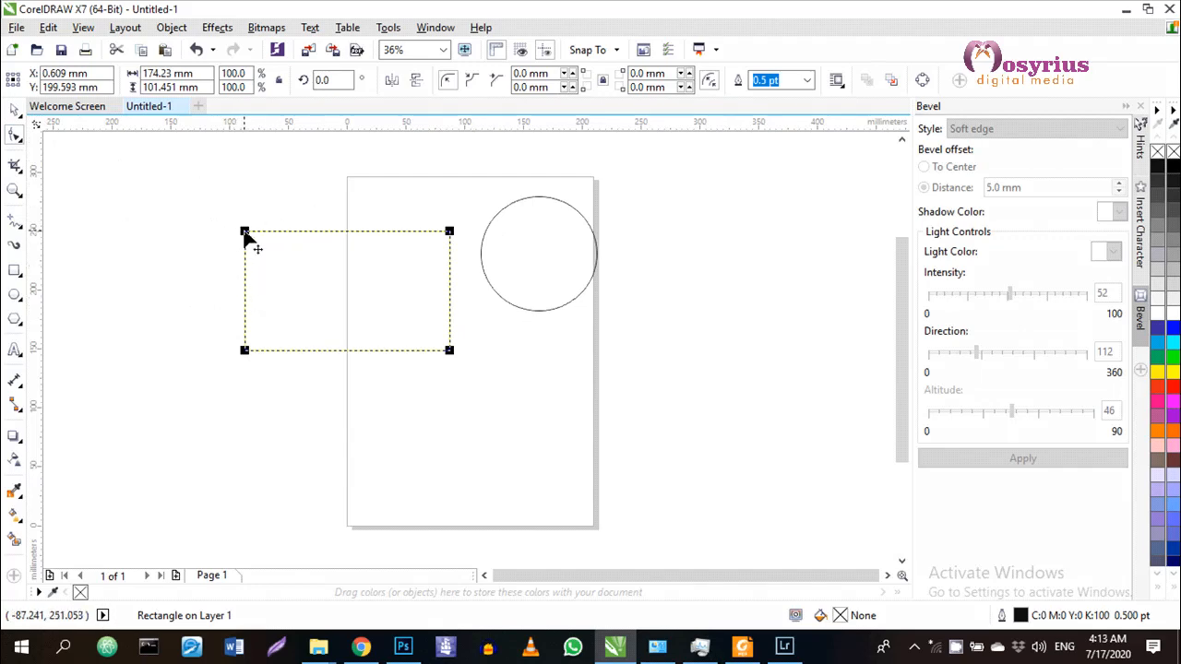
mouse_move(244, 233)
mouse_down()
mouse_move(369, 237)
mouse_move(247, 233)
mouse_up()
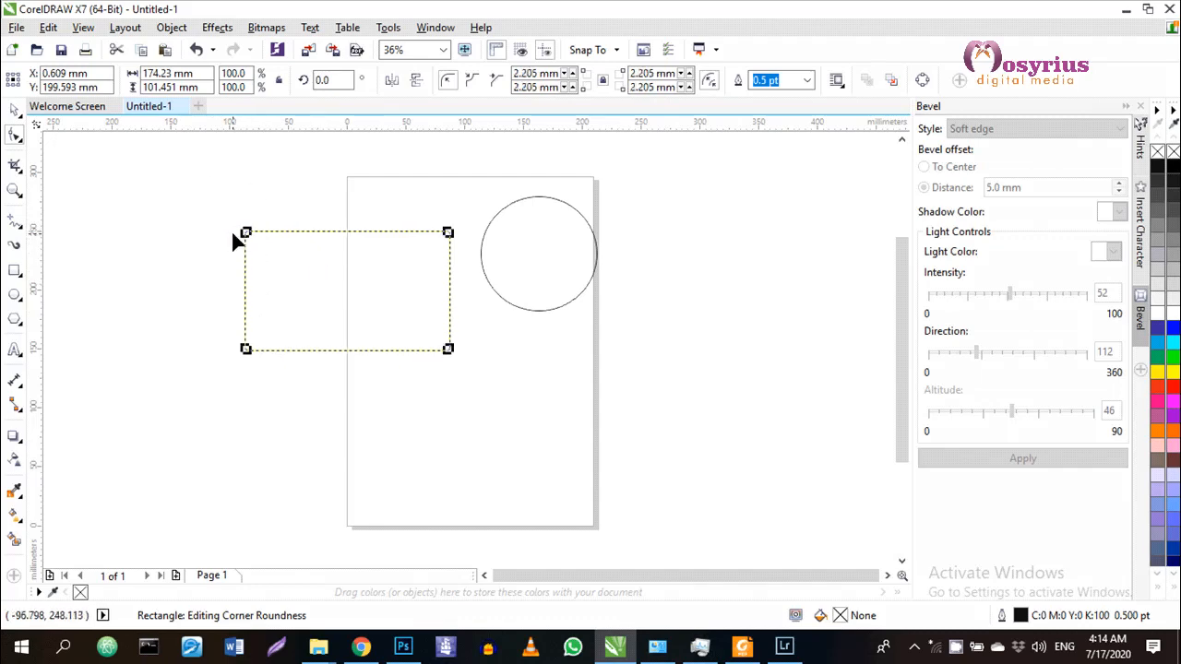
mouse_move(245, 231)
mouse_down()
mouse_move(256, 228)
mouse_move(219, 249)
mouse_move(258, 215)
mouse_move(248, 232)
mouse_up()
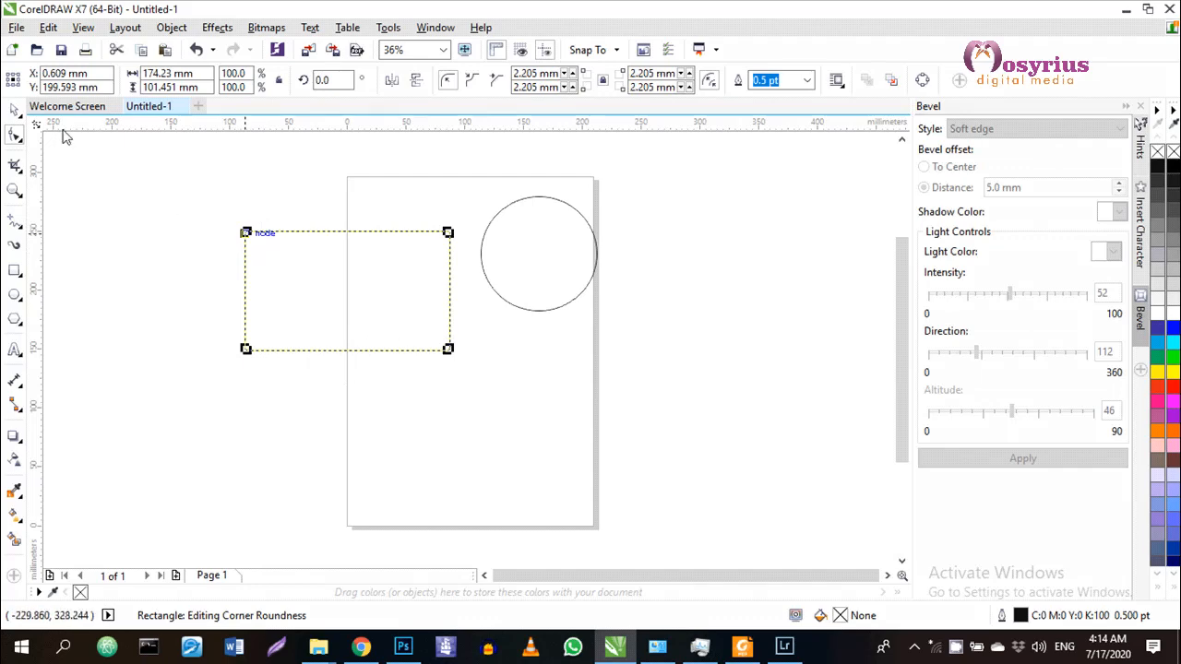
click(15, 110)
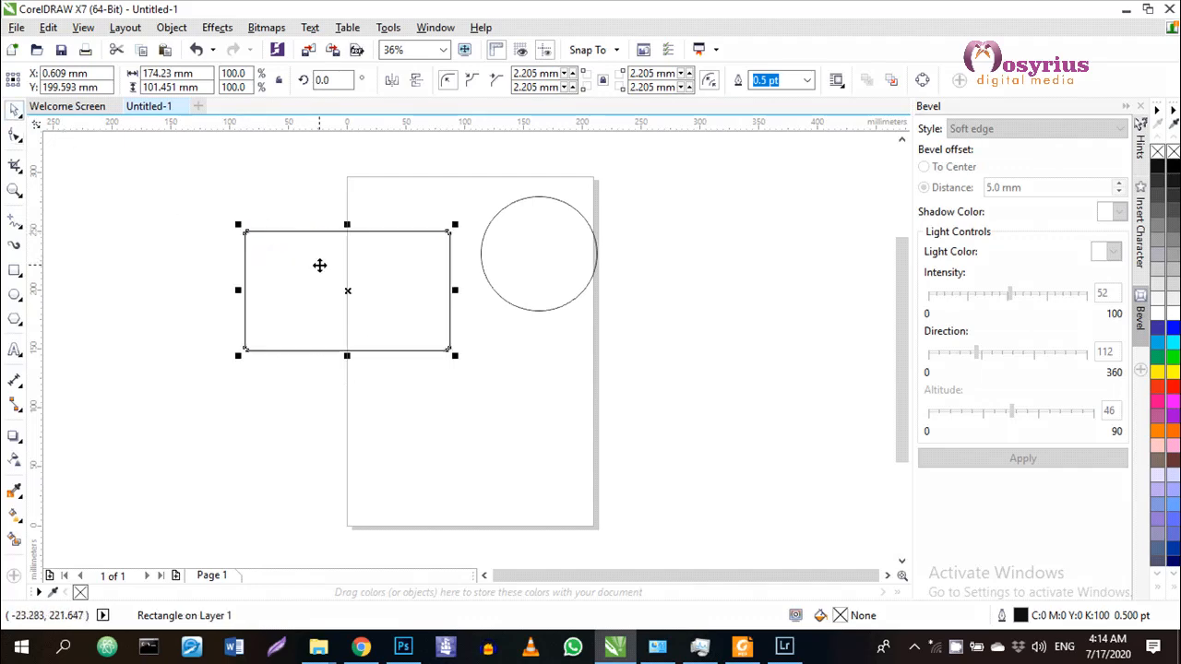
Convert the rounded rectangle to curves and add a mid node on its top edge, moving it down into a notch and back up.
right_click(319, 266)
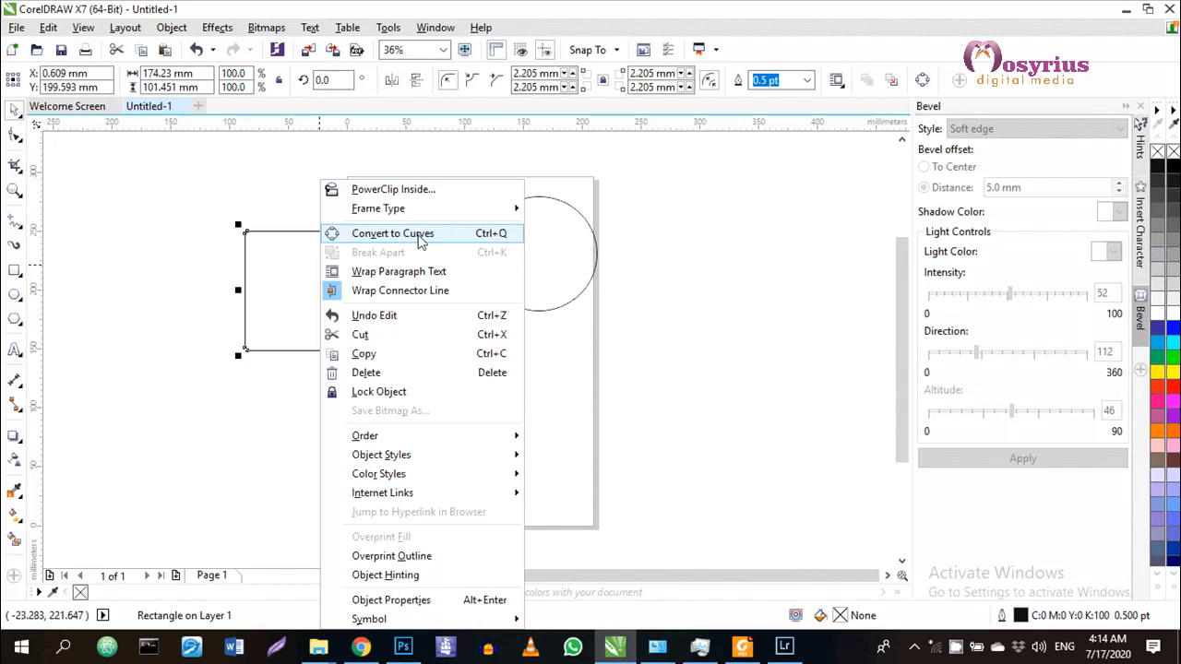
click(419, 236)
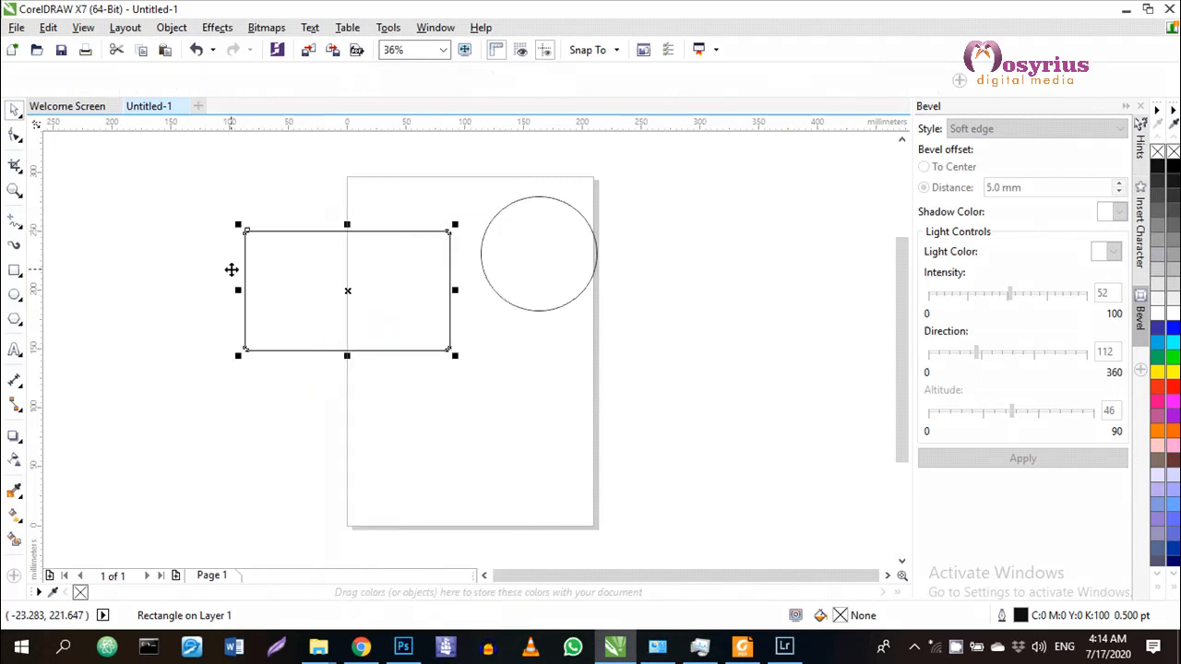
click(13, 136)
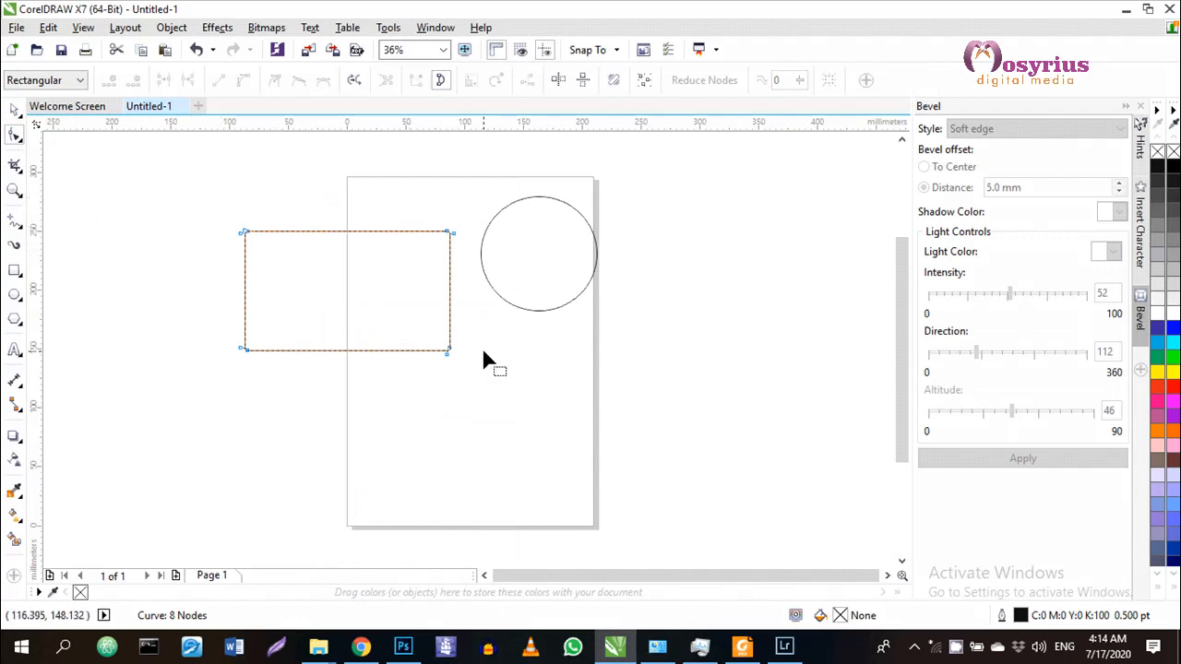
double_click(338, 231)
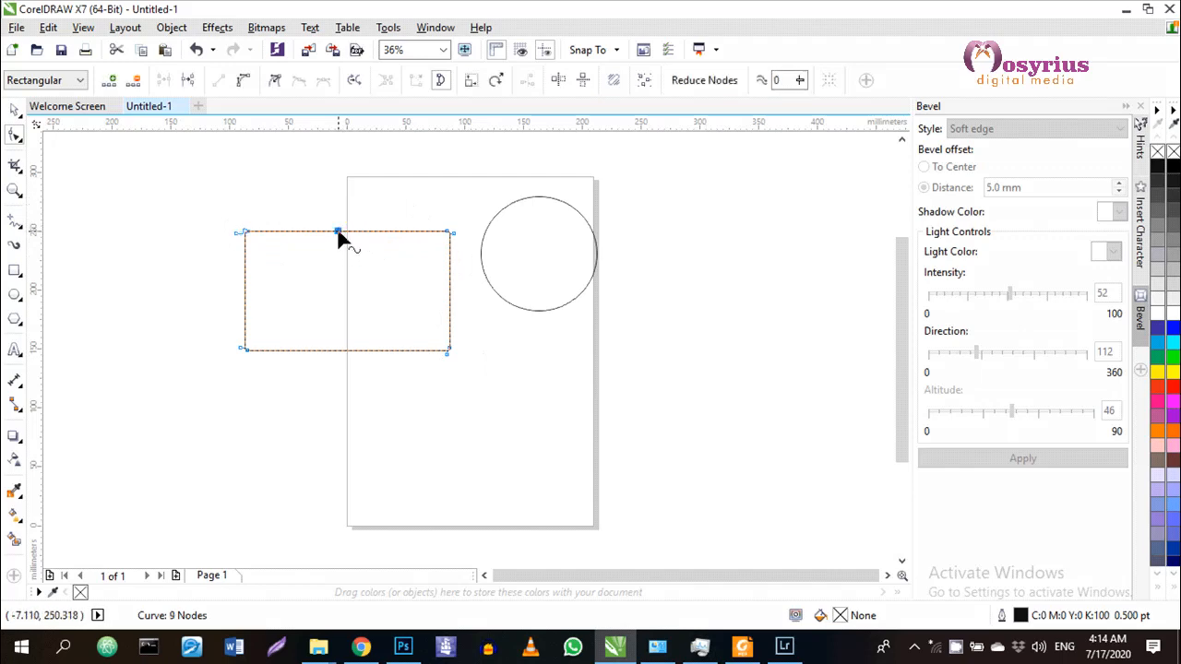
drag(338, 231, 348, 289)
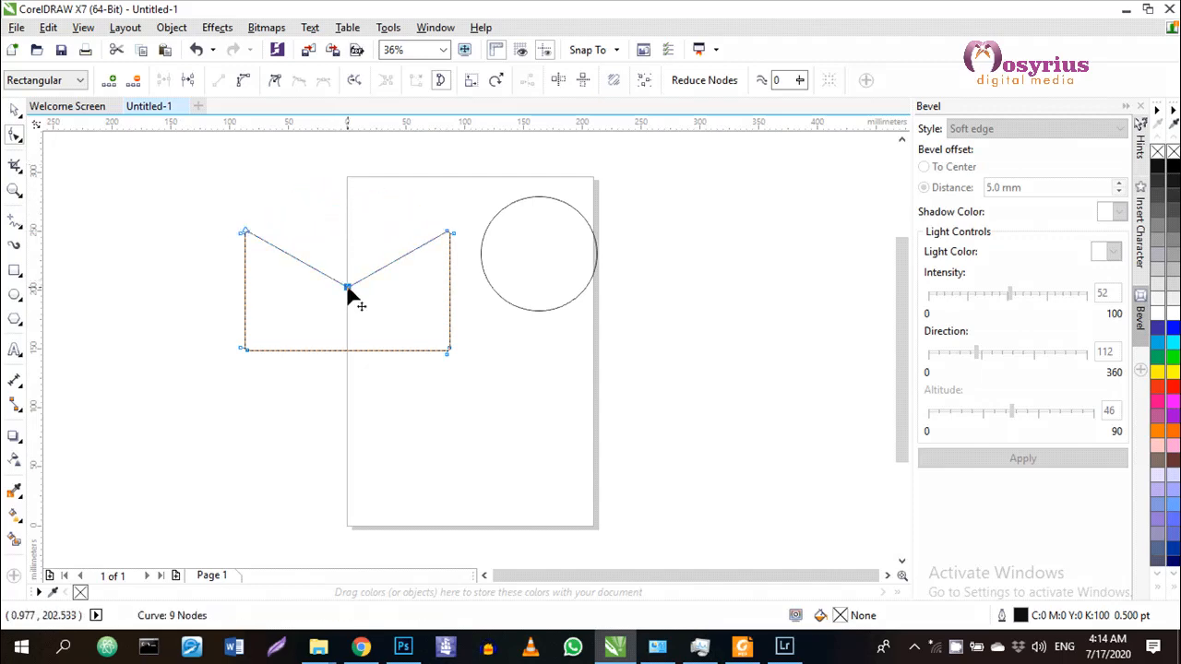
drag(348, 289, 344, 236)
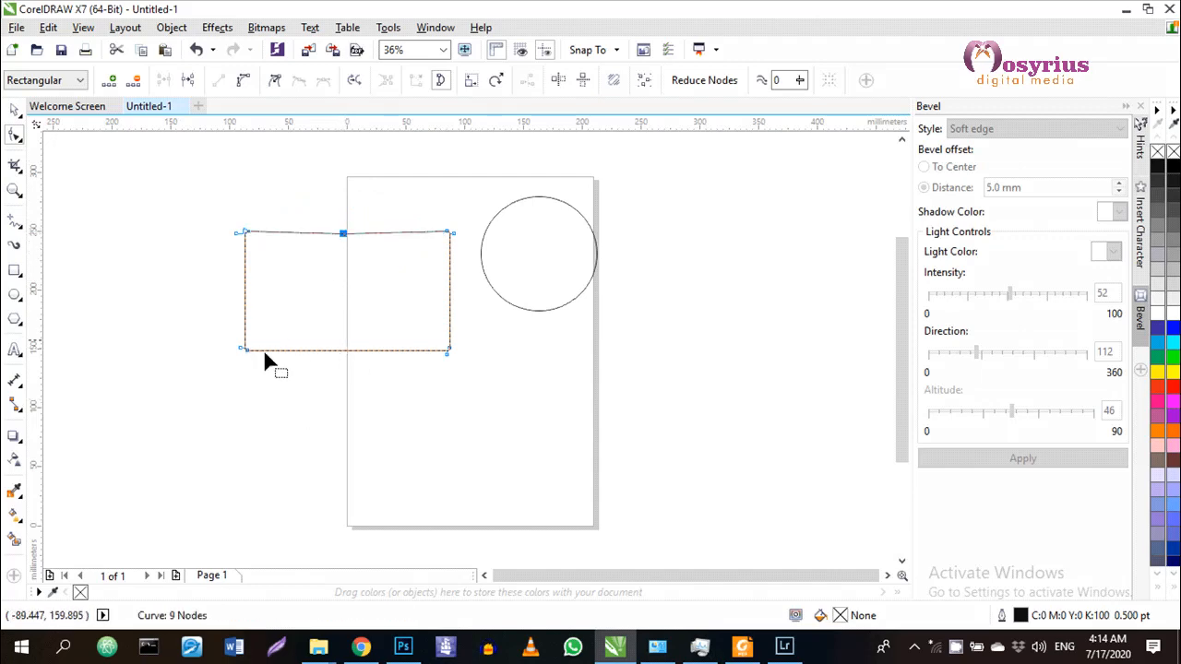
Convert the shape's bottom edge to a curve and bend it down into a deep, rounded bowl using its handles.
right_click(333, 354)
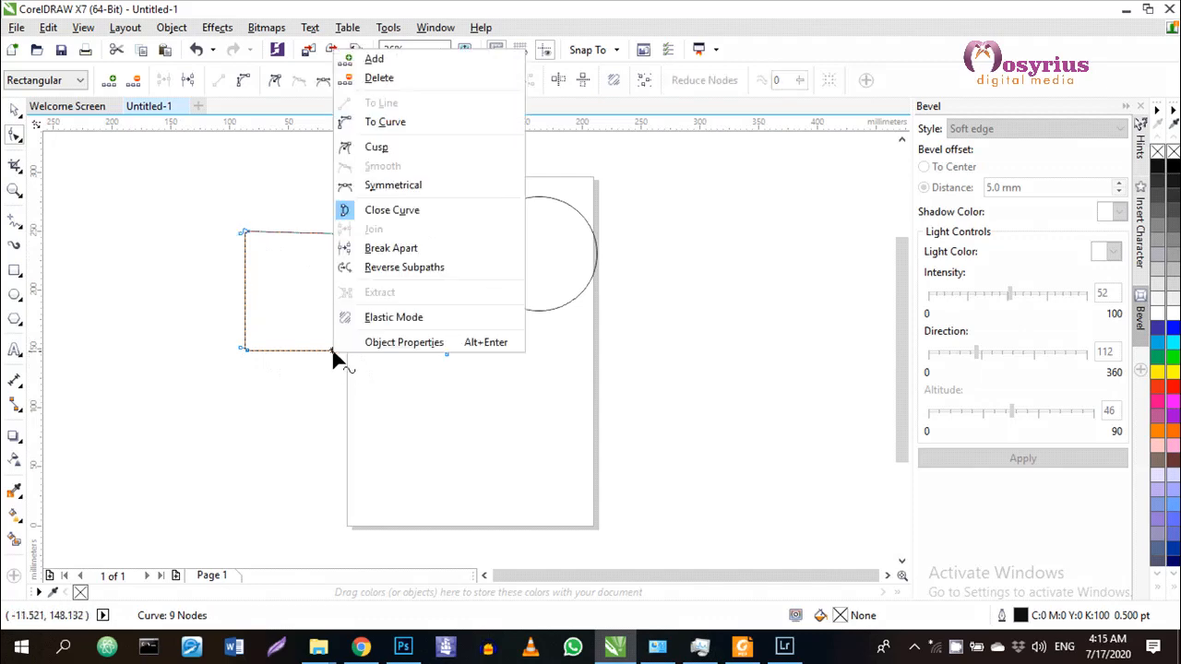
click(397, 125)
drag(353, 351, 344, 381)
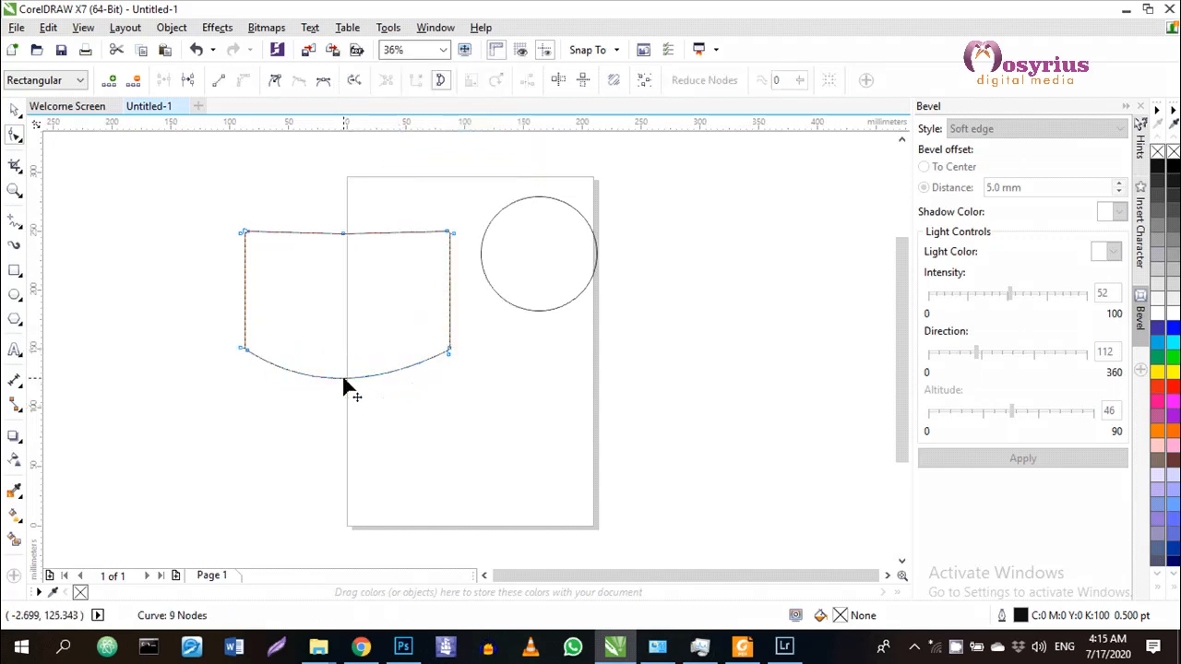
click(448, 351)
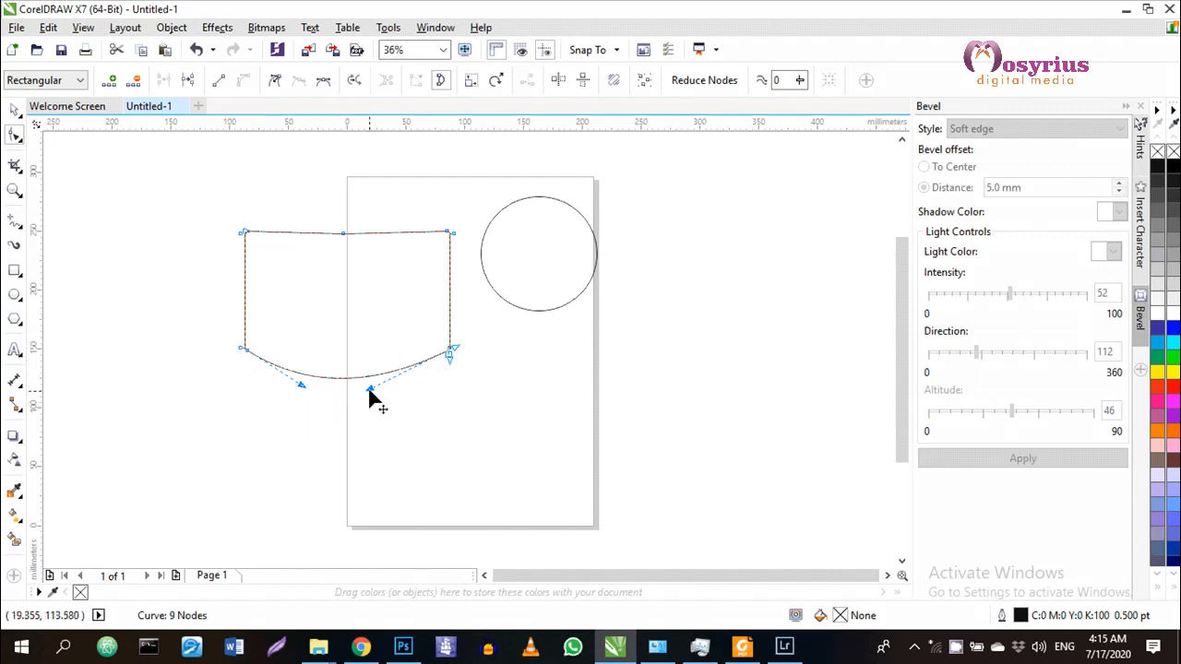
drag(371, 389, 410, 411)
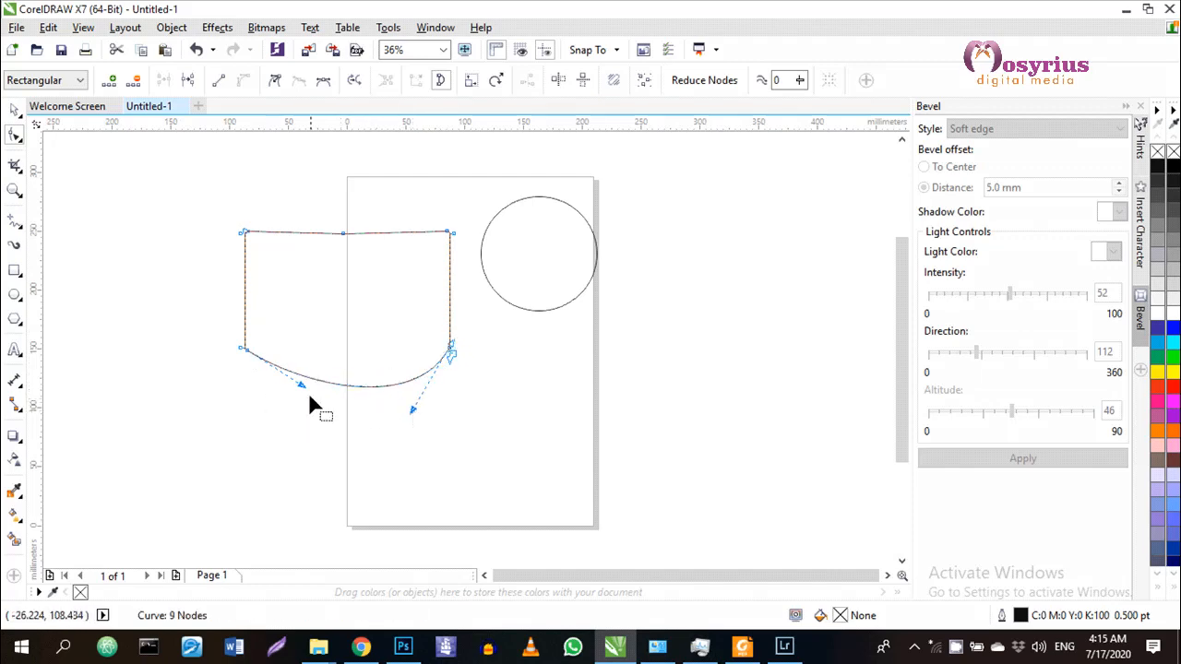
drag(302, 387, 247, 409)
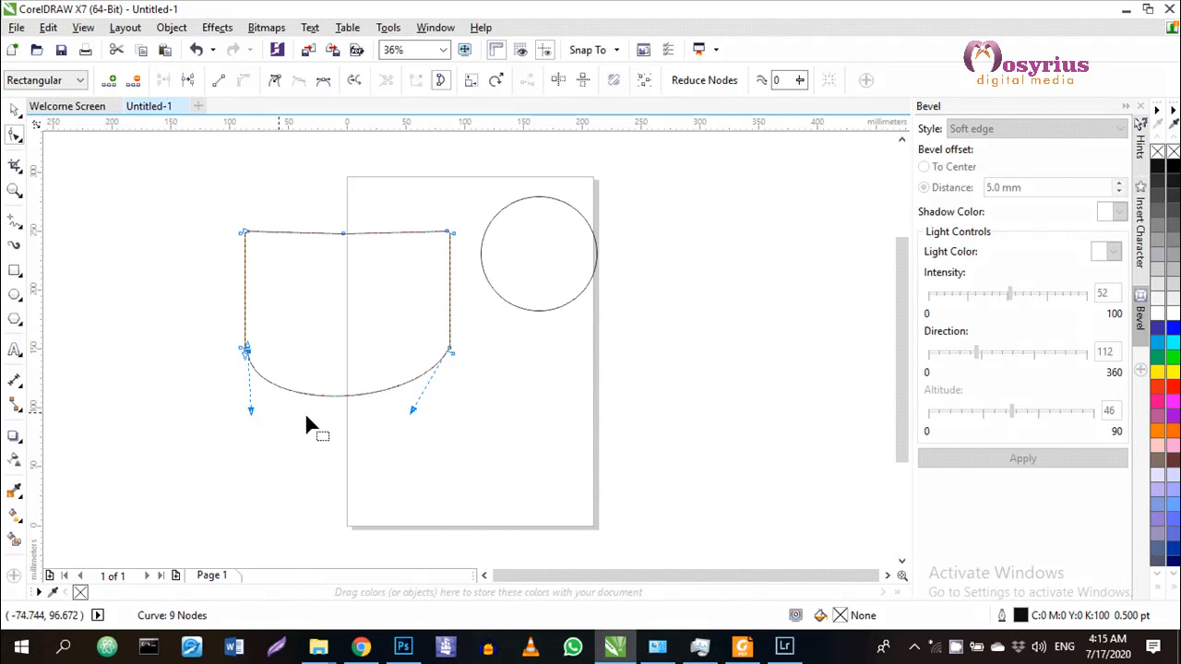
mouse_move(416, 411)
mouse_down()
mouse_move(448, 422)
mouse_move(436, 418)
mouse_up()
drag(359, 406, 363, 426)
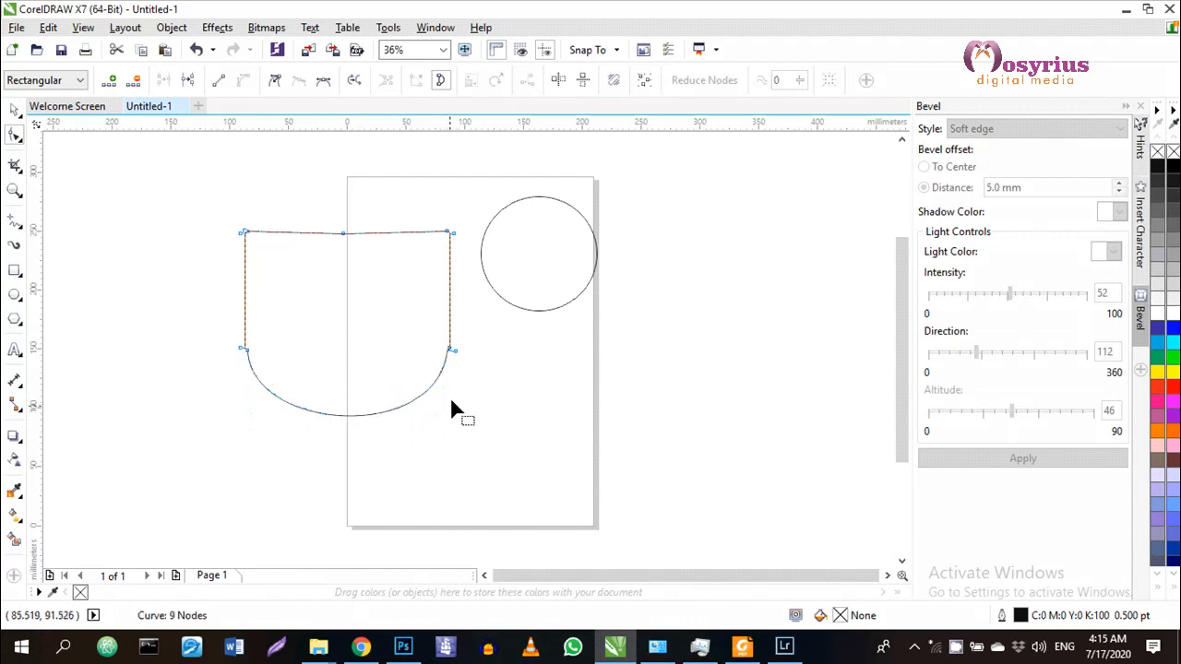
Delete the reshaped bowl-like curve, leaving only the circle in the drawing.
click(449, 350)
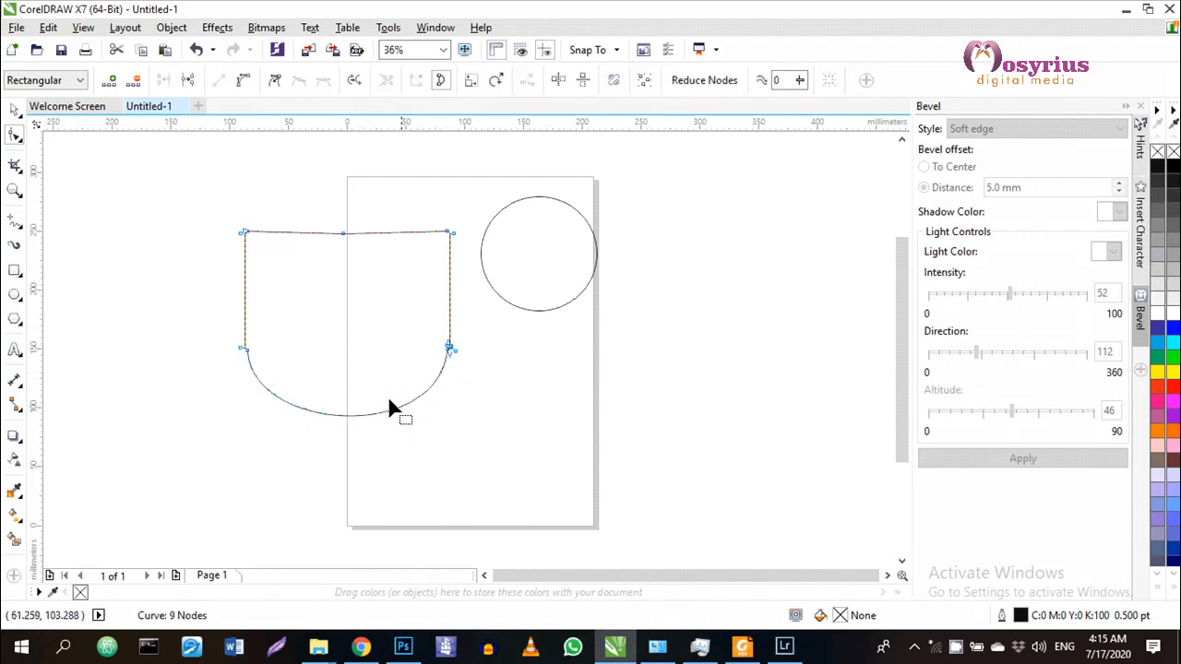
key(space)
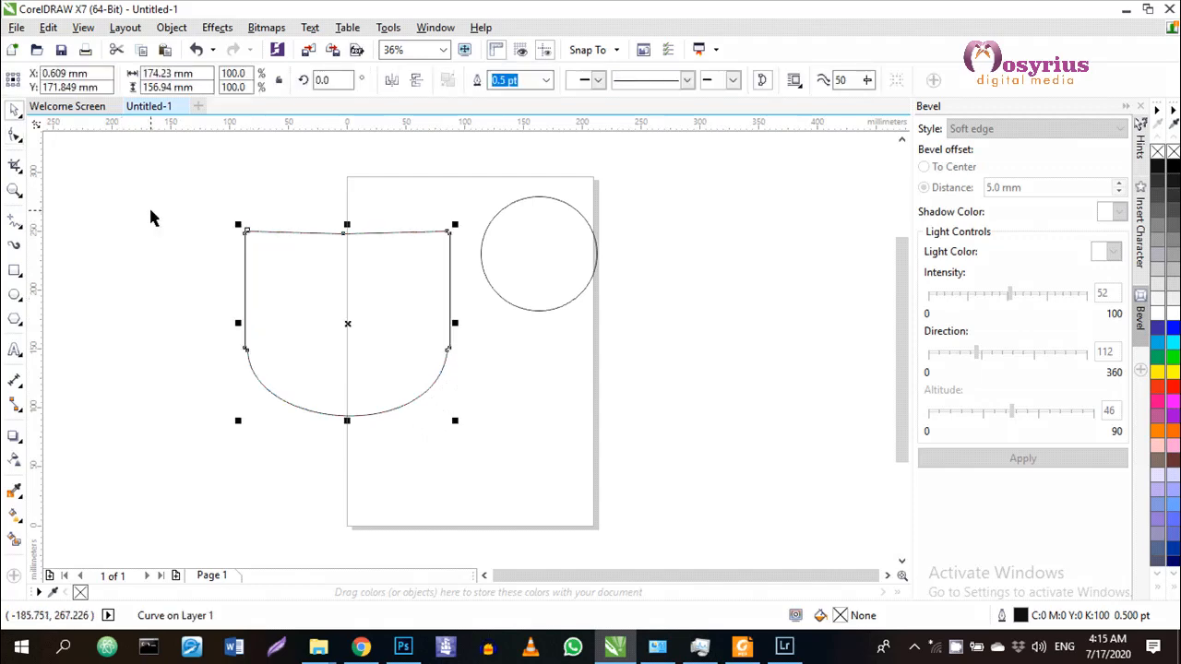
key(Delete)
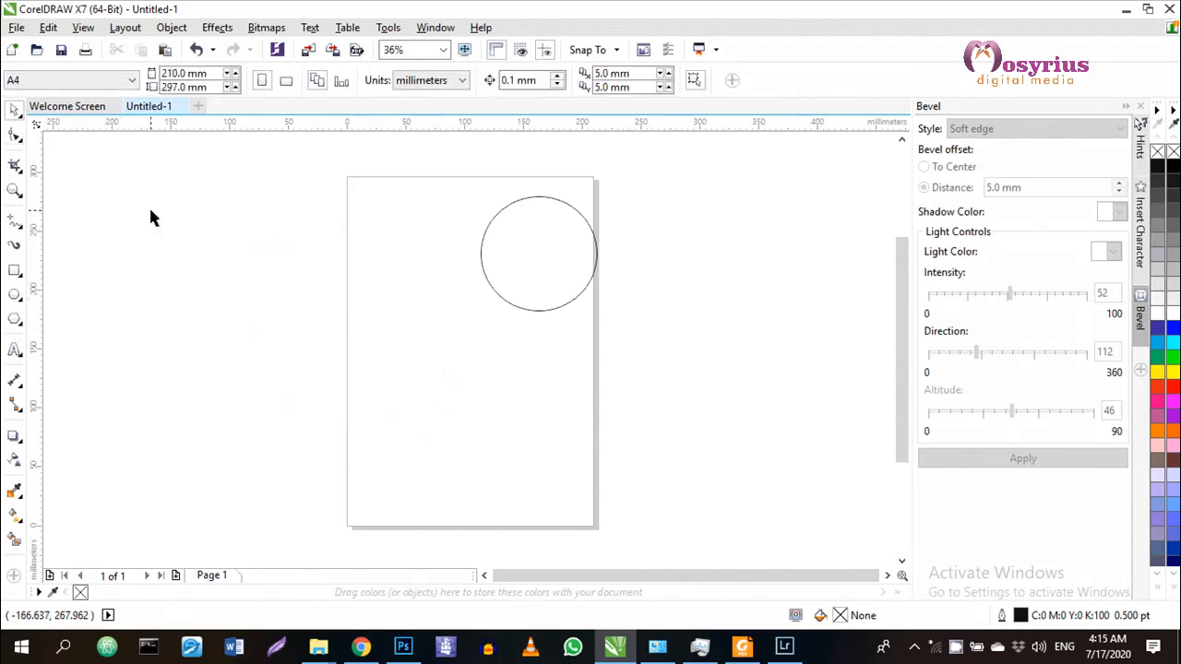
Draw a rectangle about 82 by 61 mm left of the page and a square about 119 mm wide across its left edge.
click(15, 270)
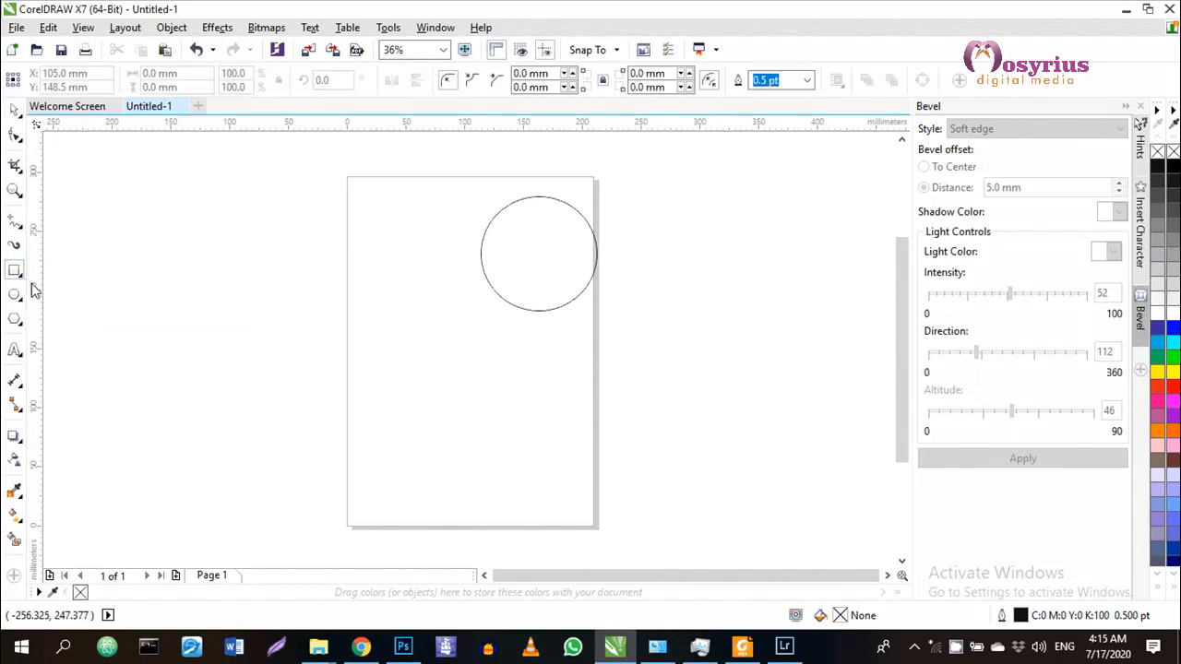
drag(136, 222, 232, 294)
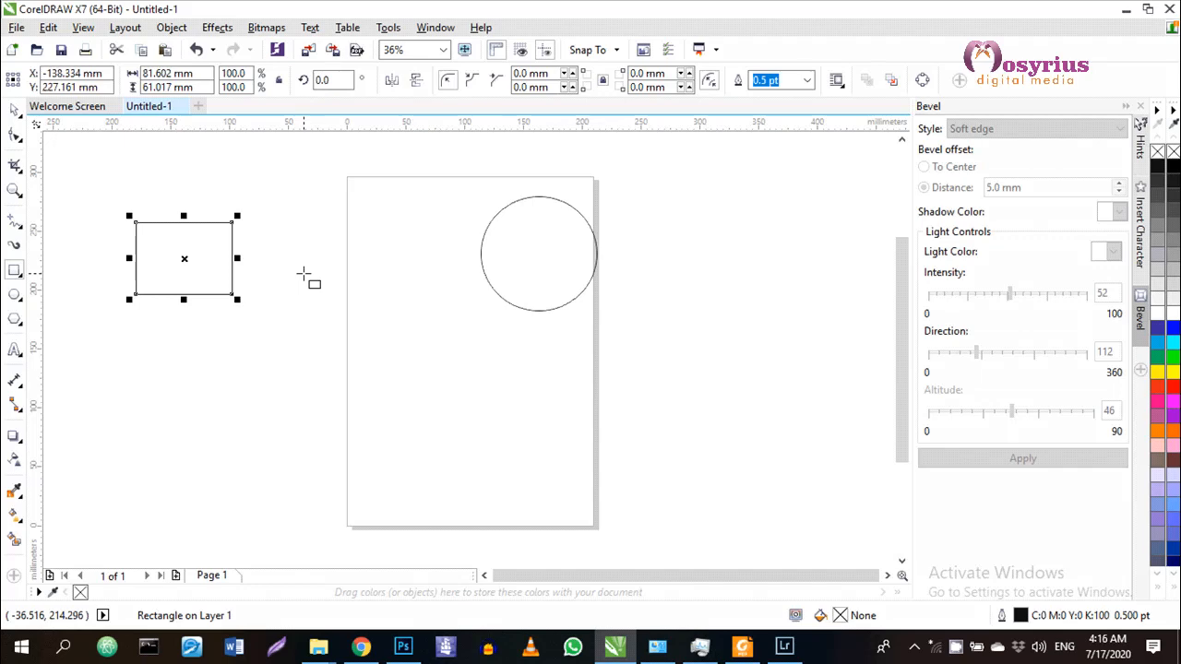
click(305, 274)
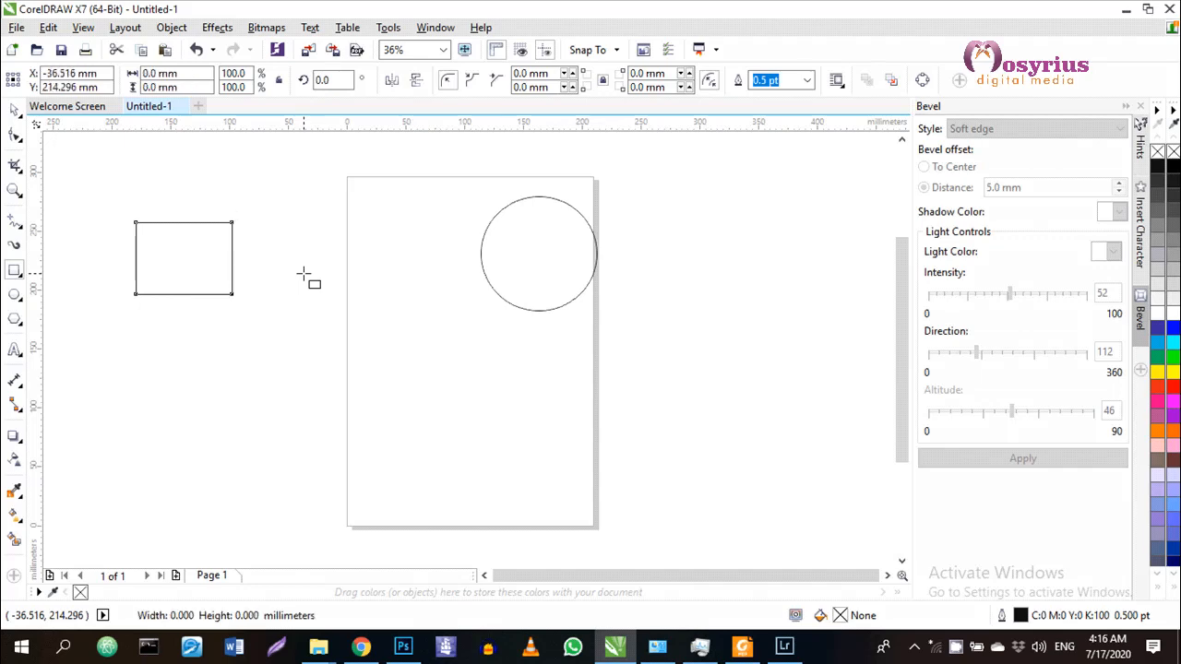
drag(304, 274, 425, 415)
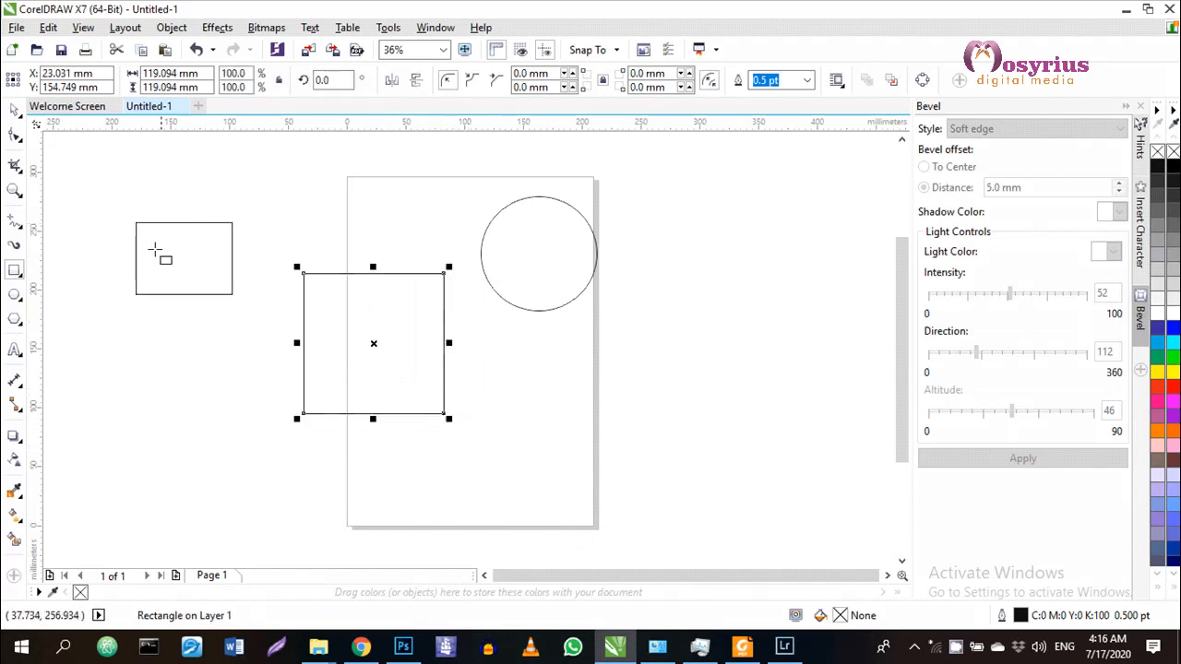
Draw an ellipse about 221 by 169 mm right of the page and a circle about 162 mm across at its lower left.
click(16, 297)
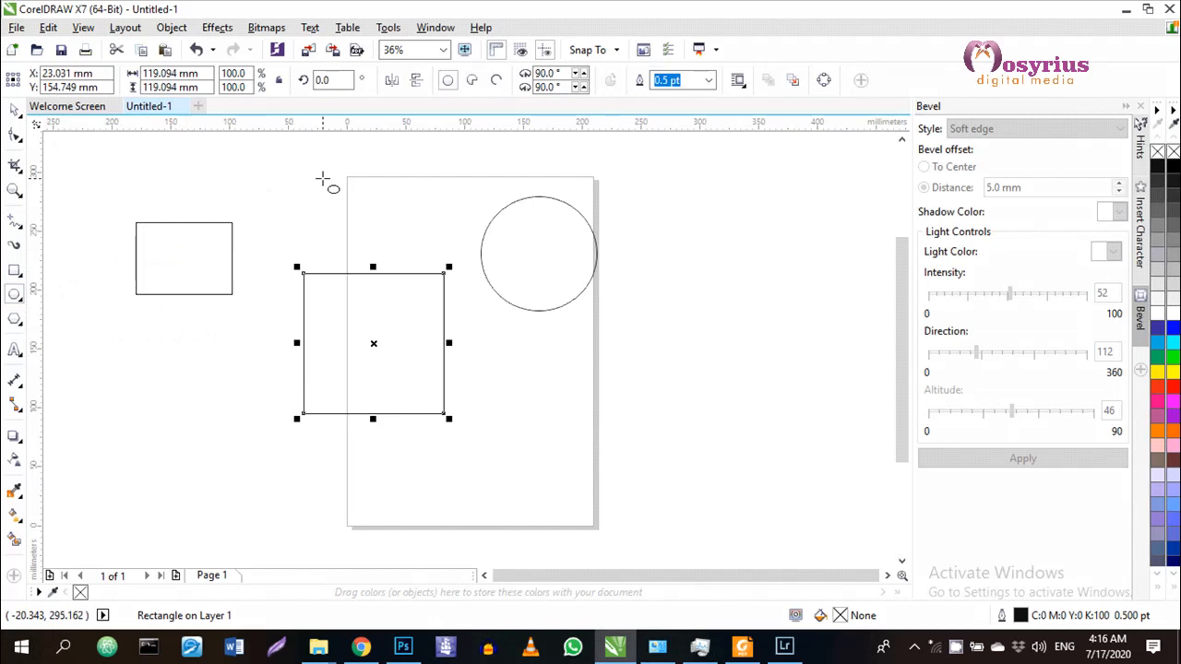
drag(590, 205, 857, 409)
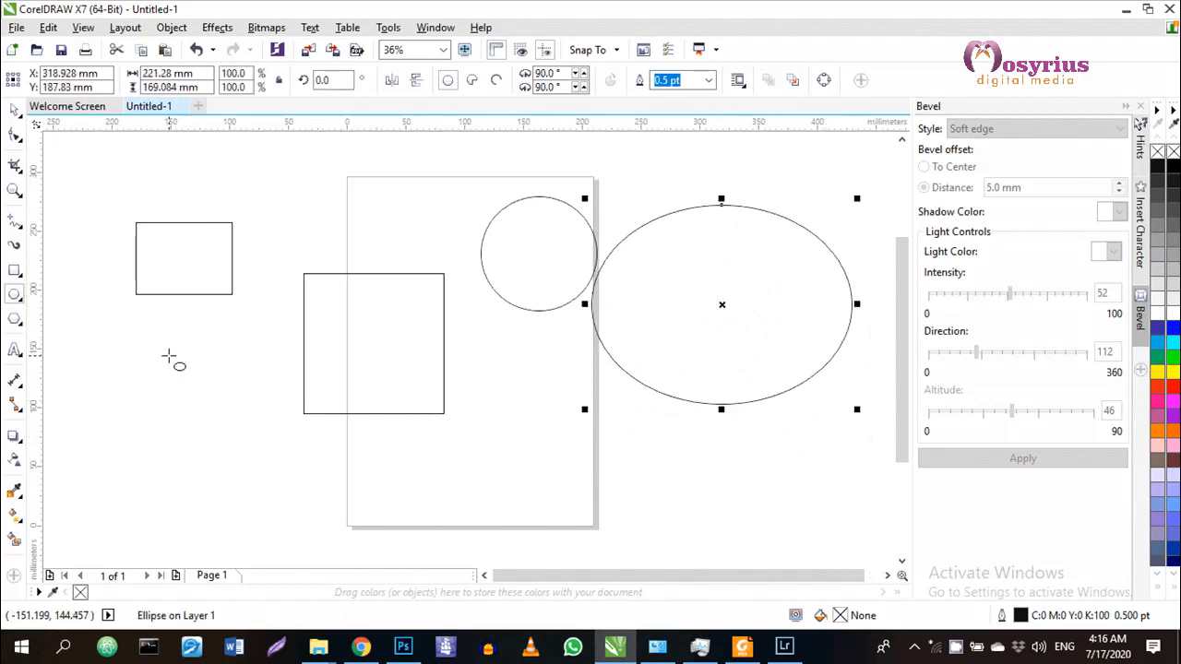
drag(168, 355, 356, 549)
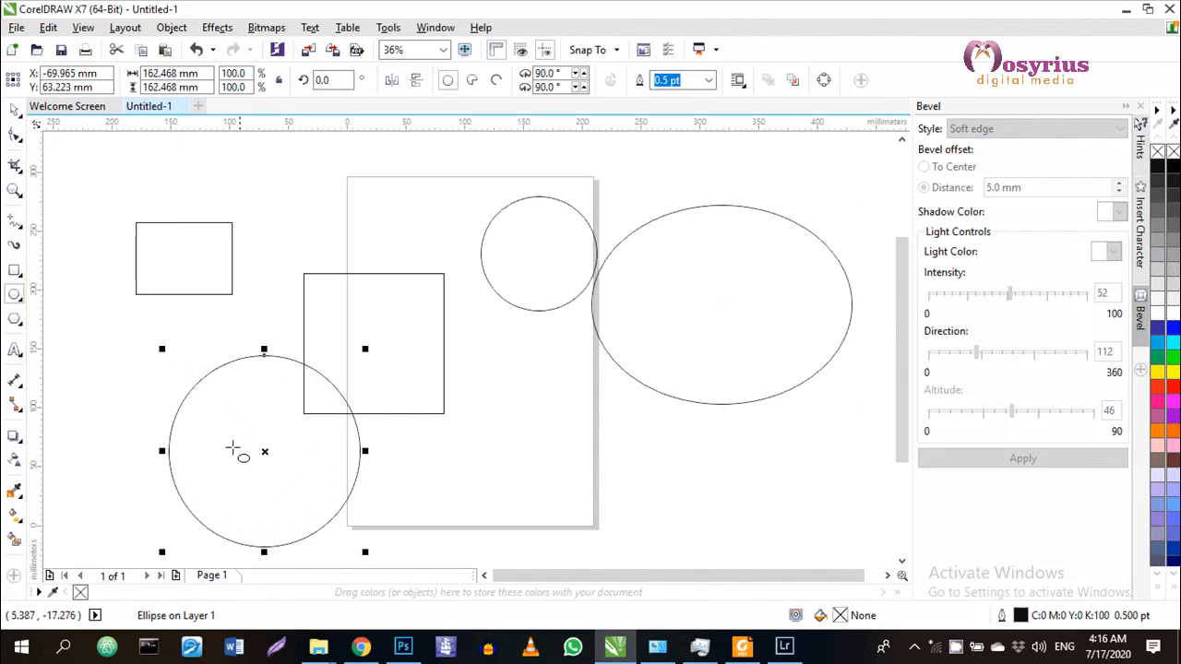
Draw a three-sided polygon across the page's left edge and a seven-sided one about 164 mm wide around the small circle, changing it to eight sides.
click(15, 320)
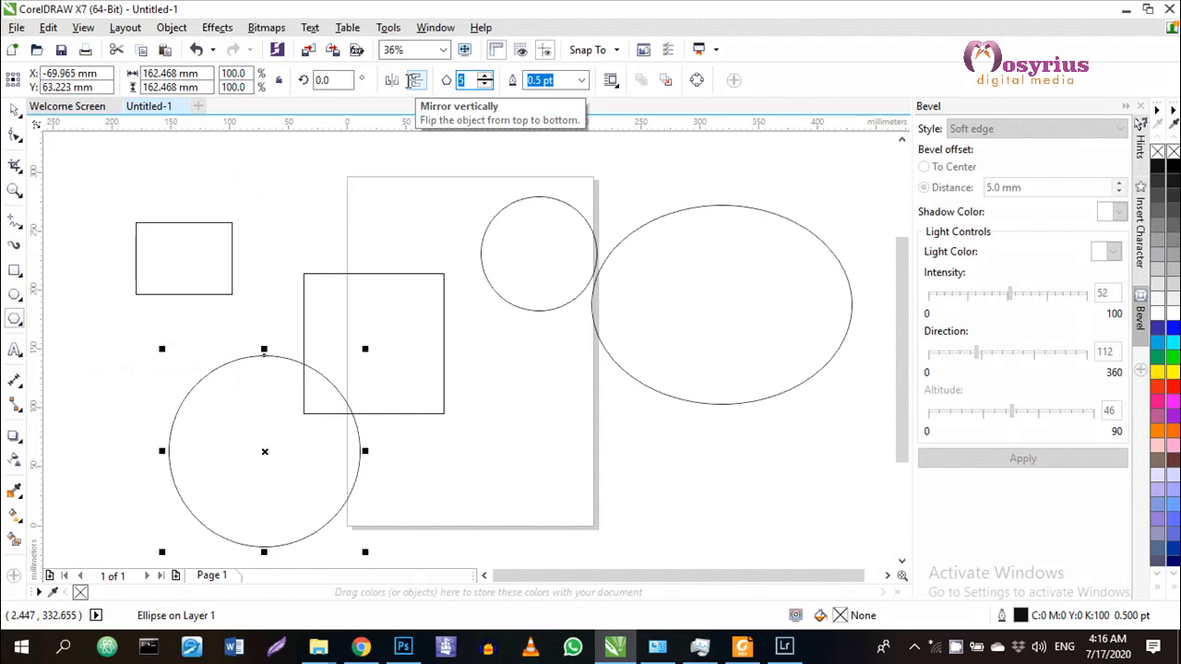
drag(282, 185, 430, 344)
click(430, 345)
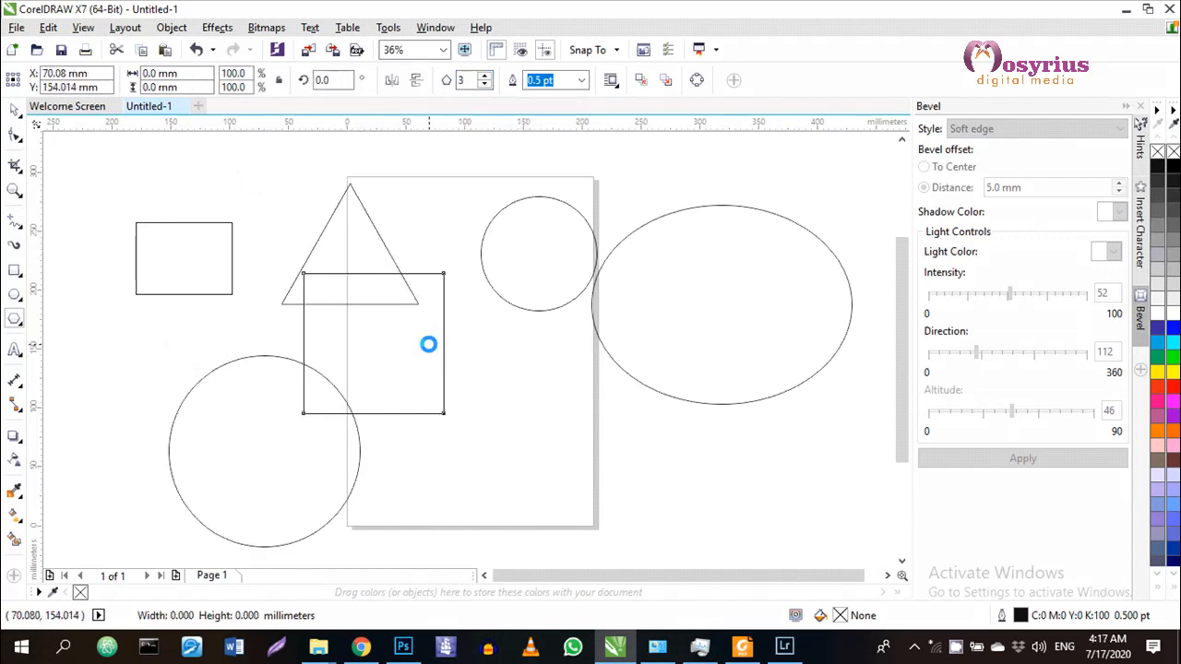
click(461, 80)
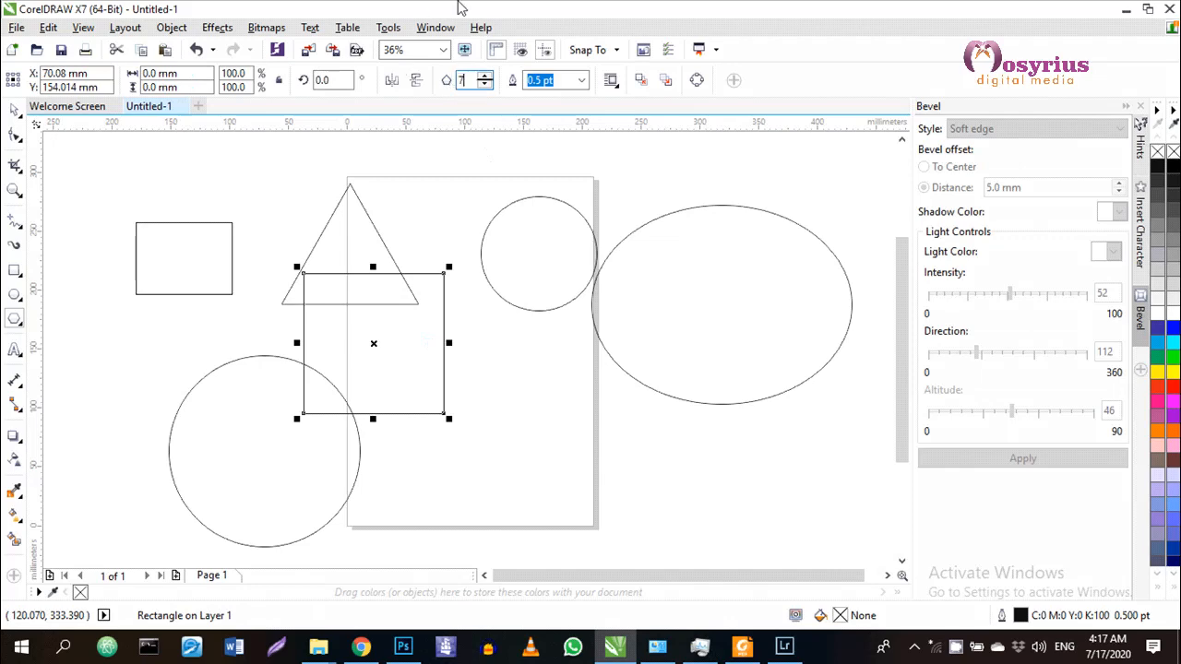
drag(417, 150, 617, 349)
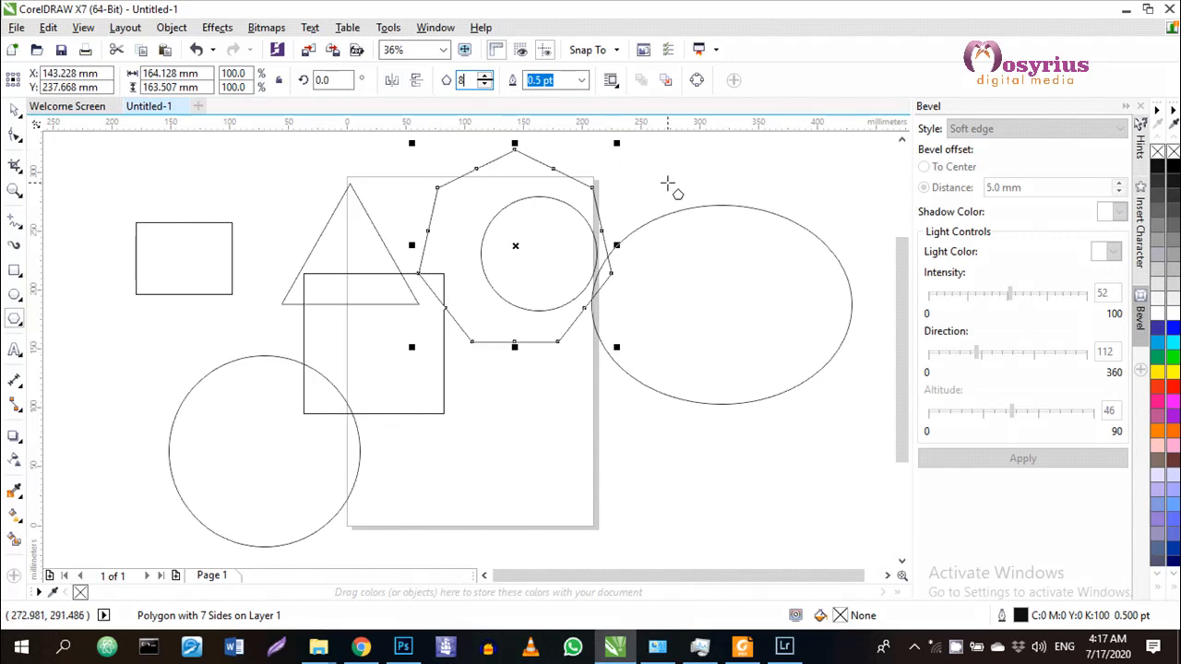
Draw two polygons at the page's bottom and right edges, about 70 by 109 mm and 56 by 62 mm, with 30 sides each.
drag(447, 469, 531, 564)
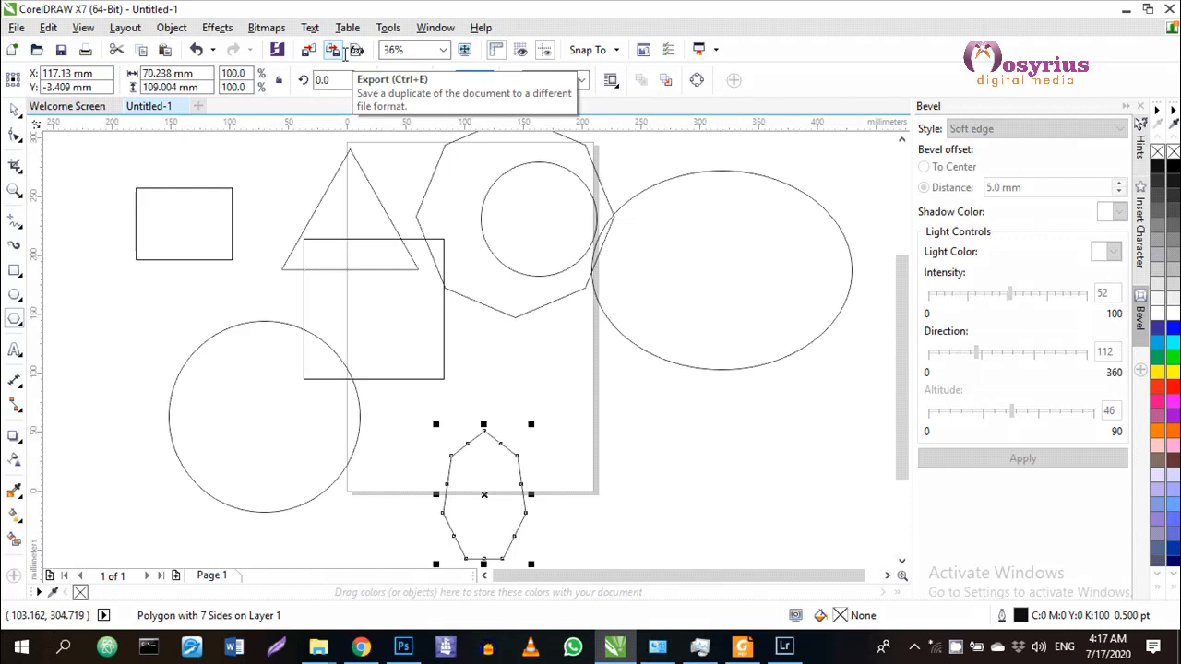
drag(587, 357, 656, 432)
double_click(469, 79)
text(30)
key(Return)
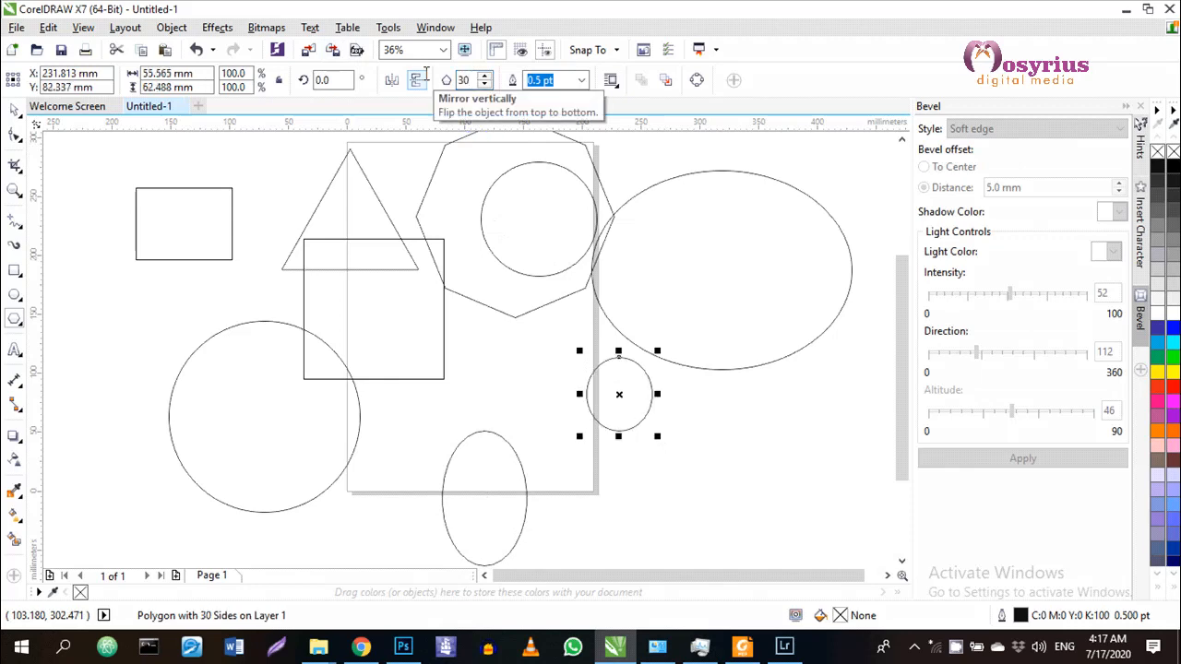
Draw a polygon about 188 by 91 mm right of the page and another about 91 by 106 mm inside it, setting both to 30 sides.
drag(733, 440, 889, 544)
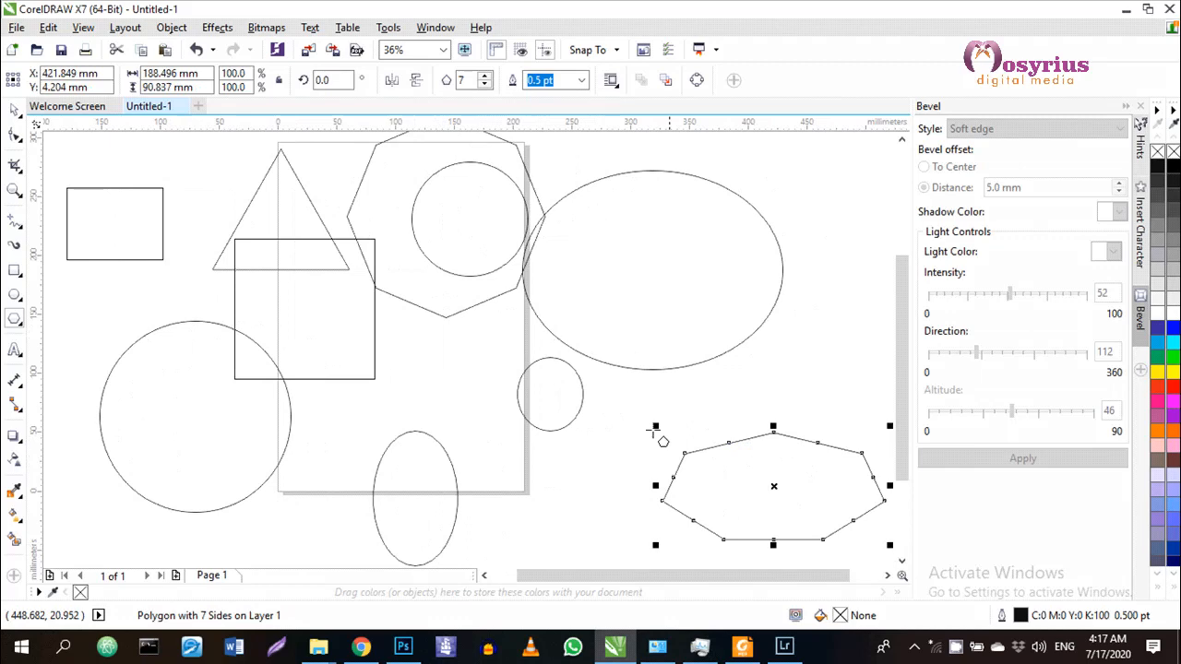
double_click(461, 79)
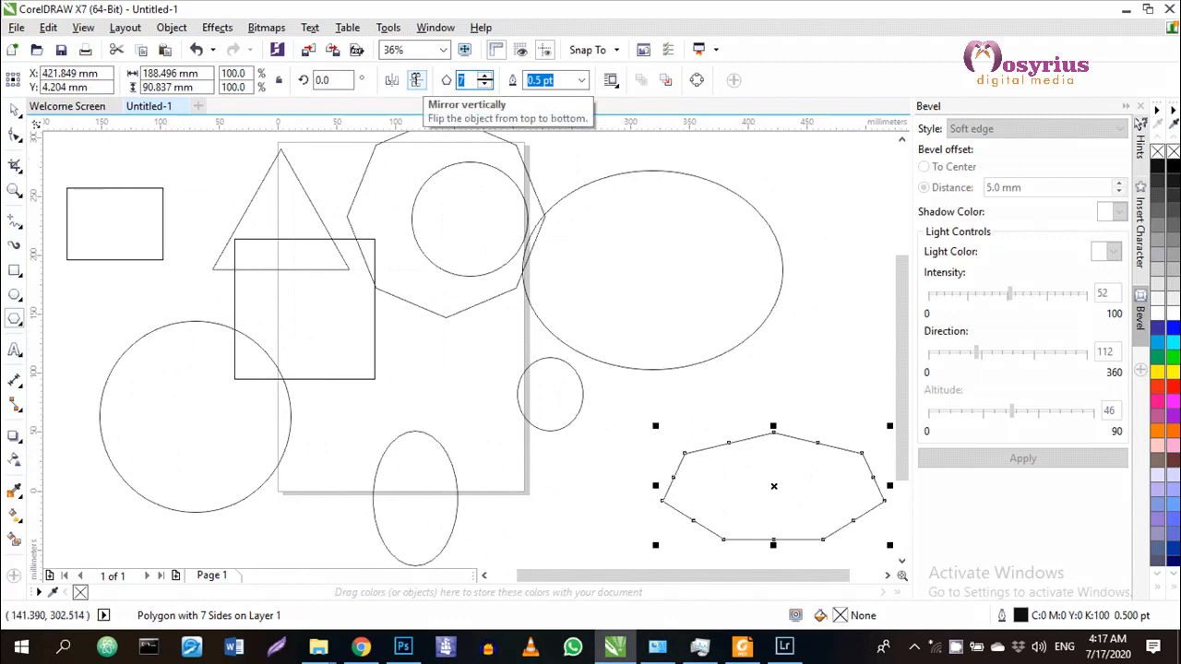
key(Return)
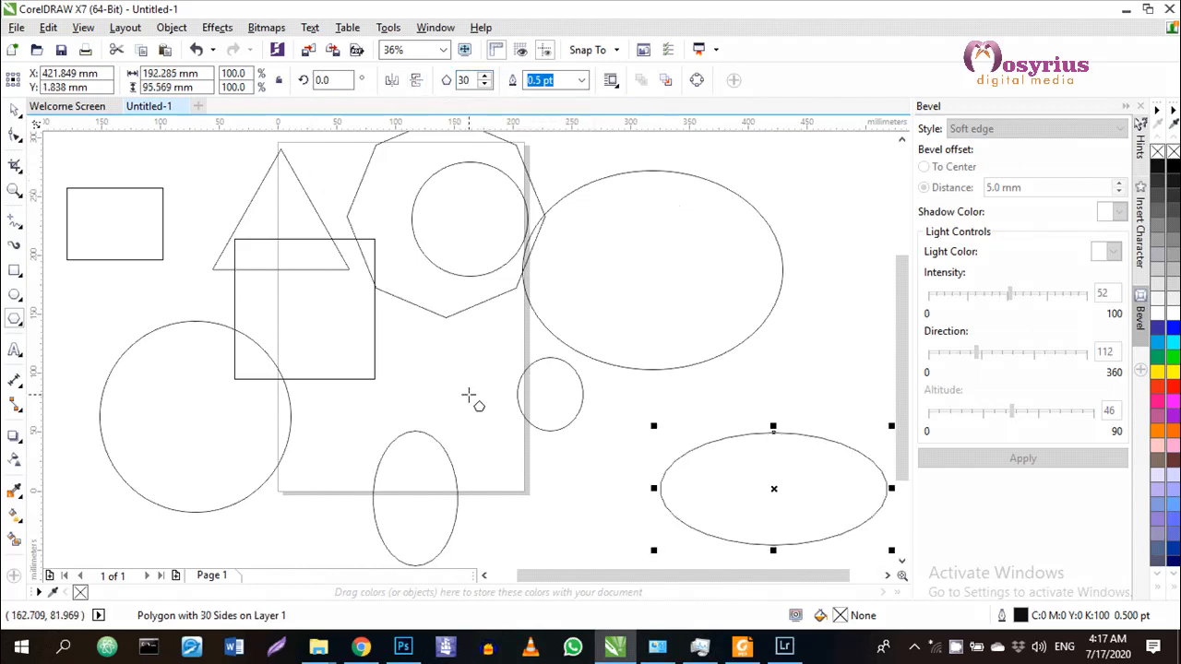
mouse_move(494, 429)
mouse_down()
mouse_move(525, 482)
mouse_move(553, 498)
mouse_up()
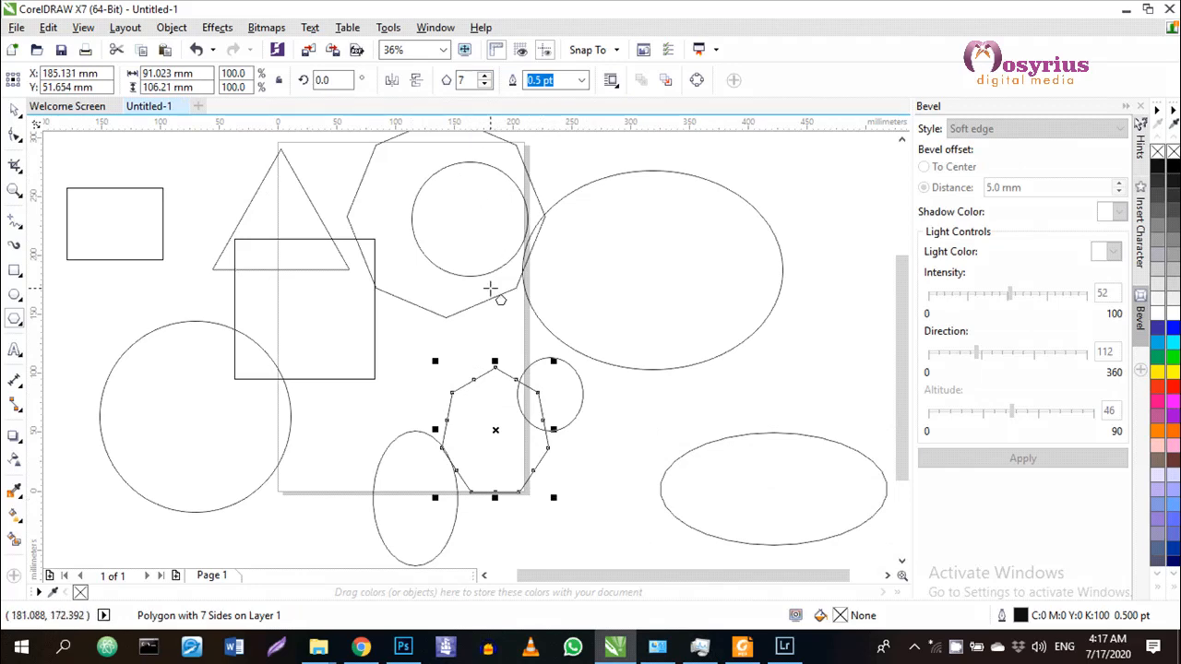
double_click(466, 81)
text(30)
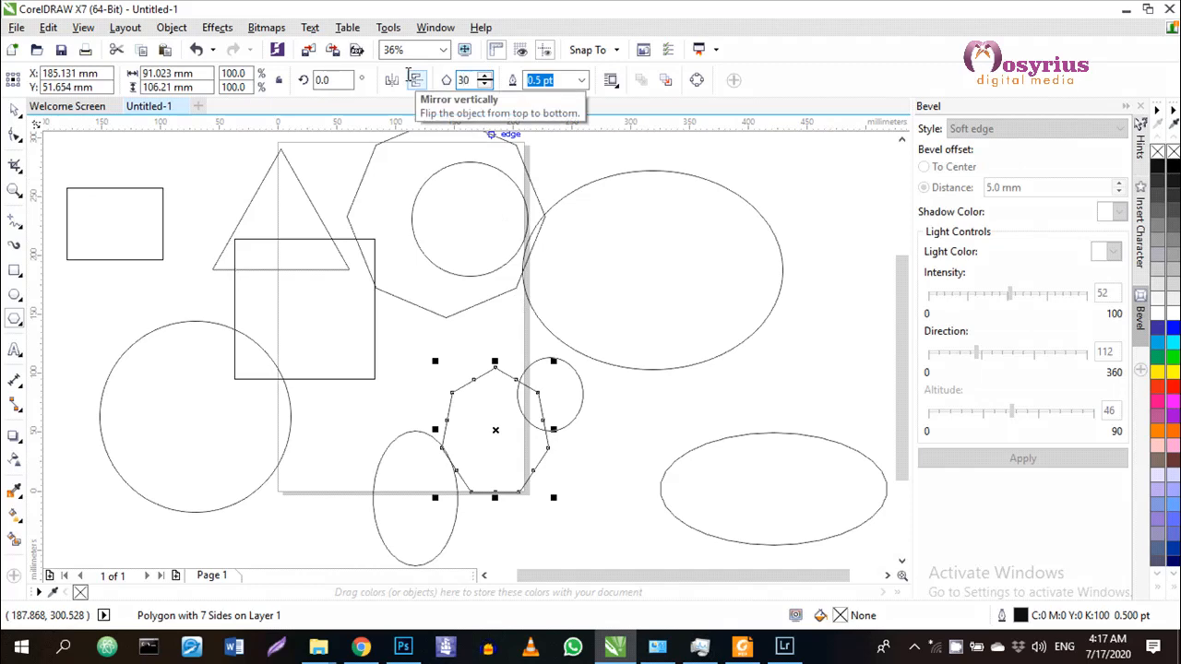
key(Return)
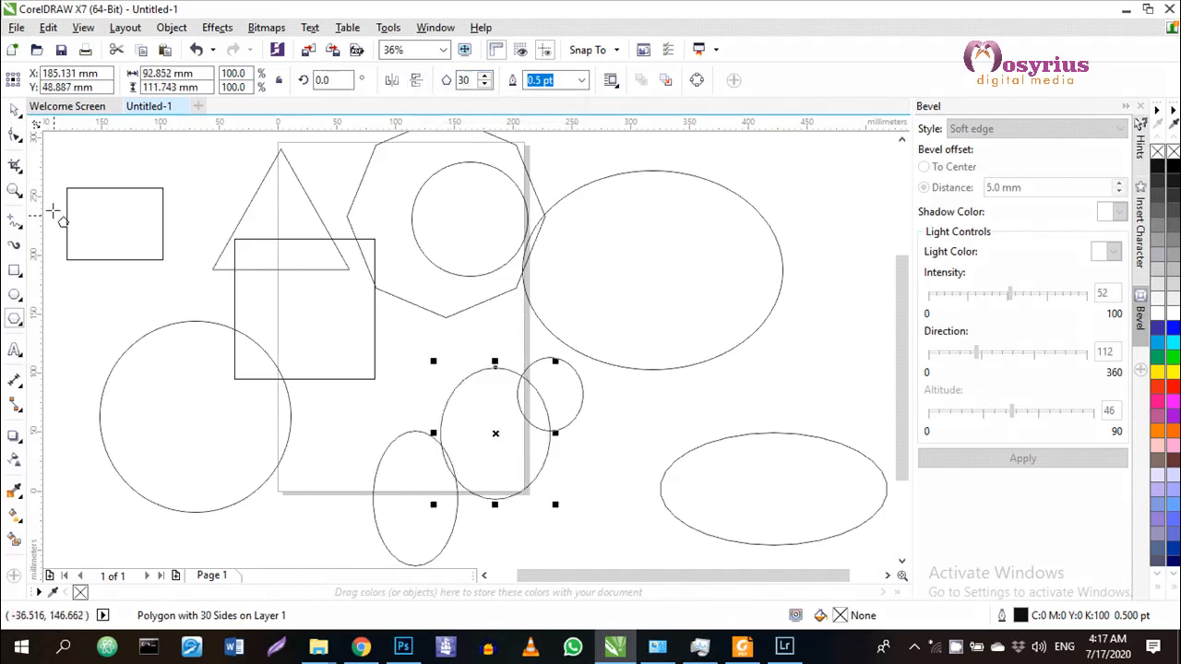
Dismiss the save dialog without saving and delete every shape from the drawing.
click(14, 191)
drag(414, 359, 571, 537)
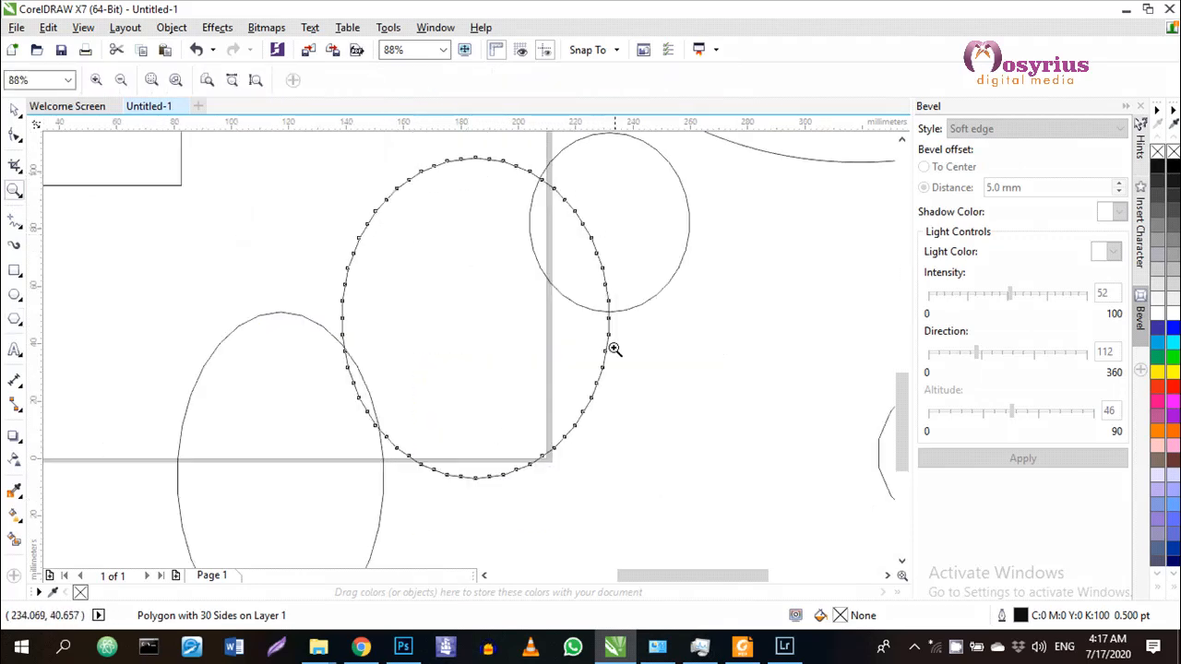
shift+click(346, 330)
shift+click(348, 331)
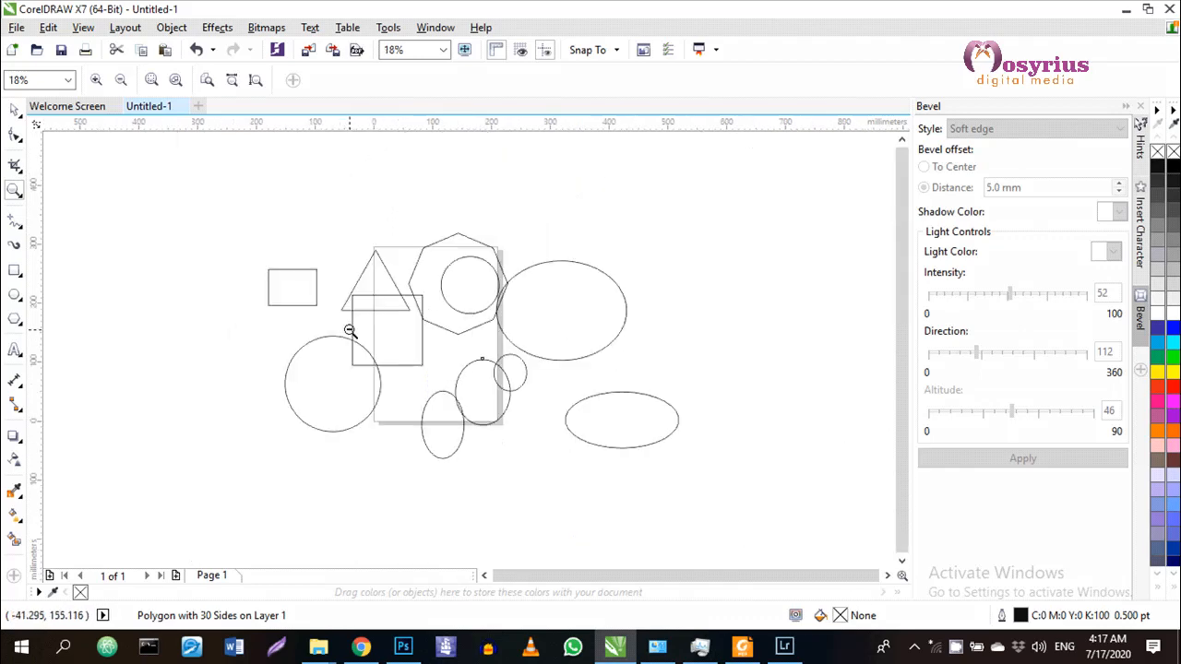
key(space)
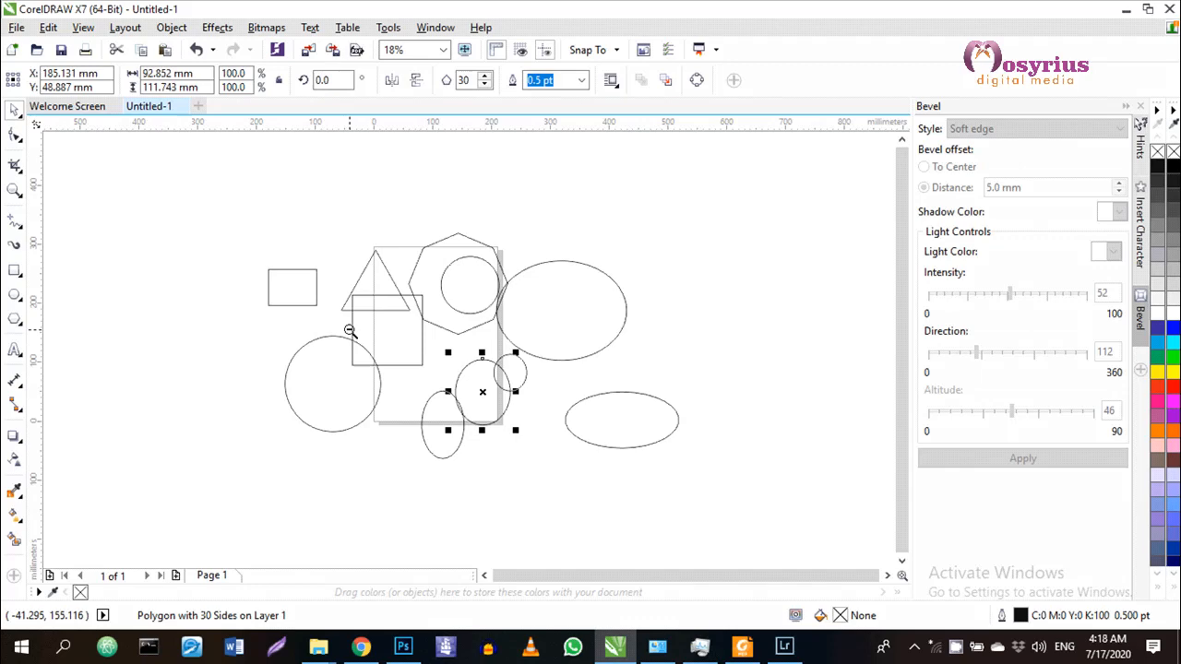
key(ctrl+s)
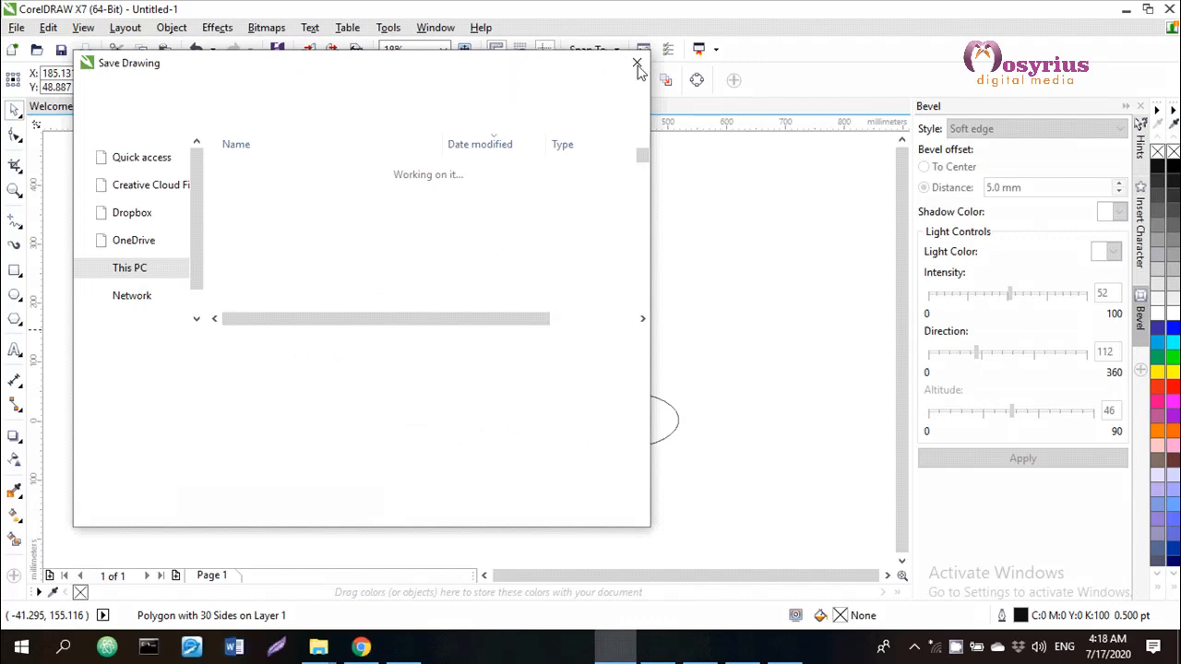
click(636, 64)
key(ctrl+a)
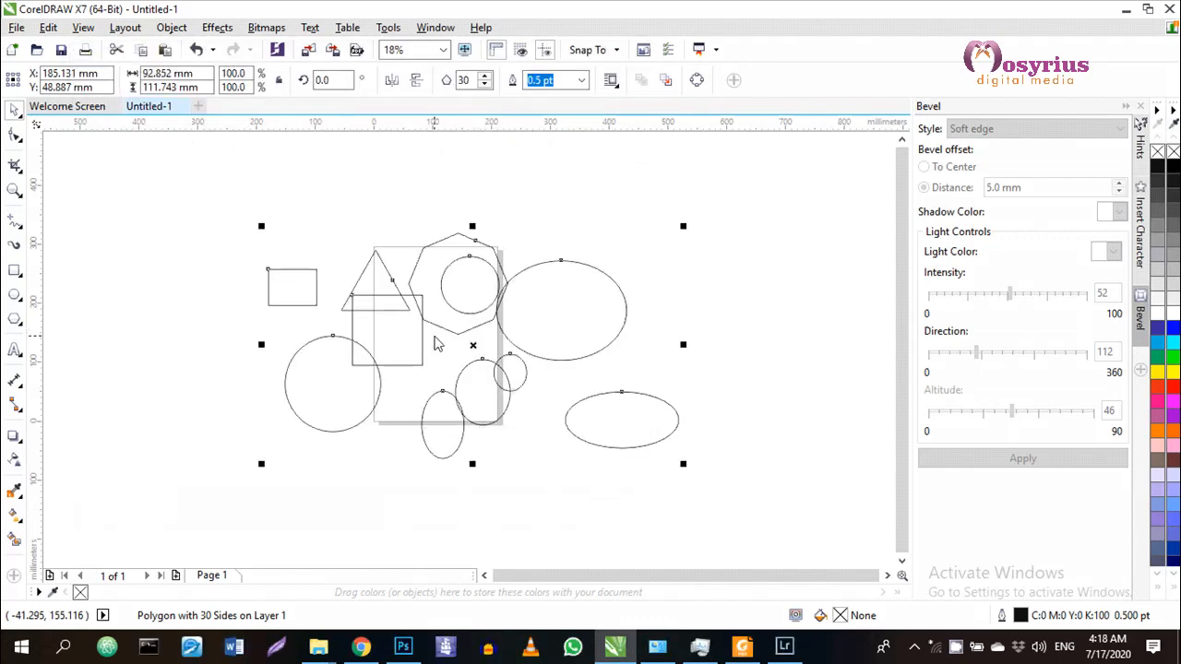
key(Delete)
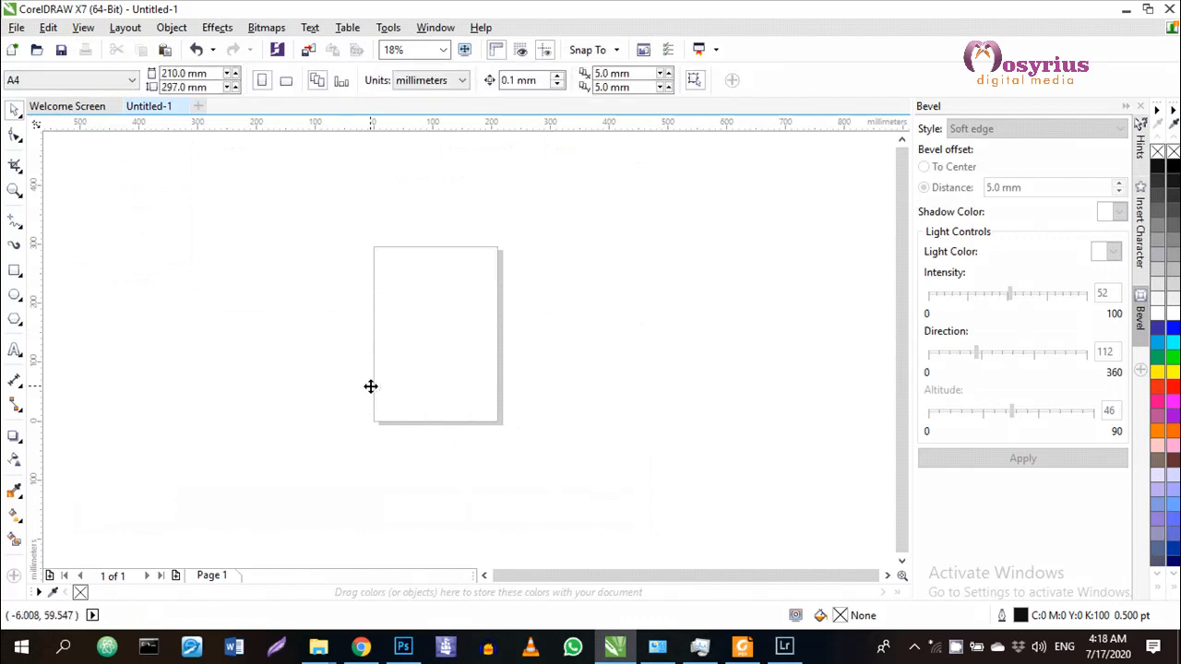
Examine the blank page at several magnifications with the Zoom tool, finishing with the whole page in view.
click(14, 191)
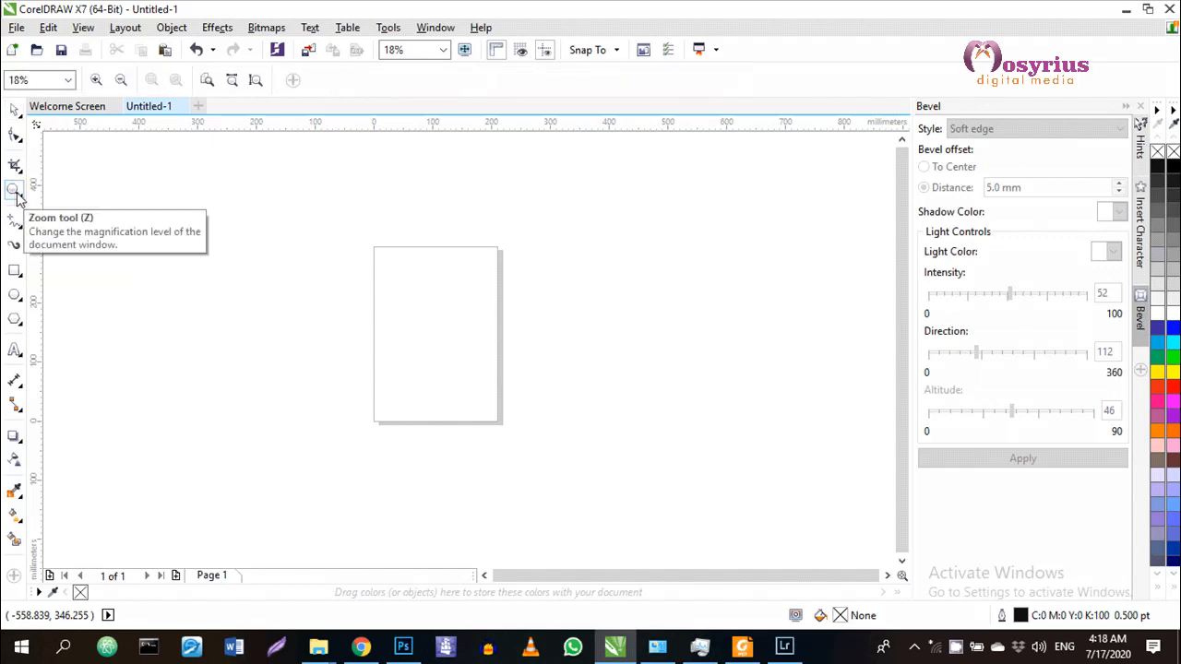
drag(353, 237, 507, 371)
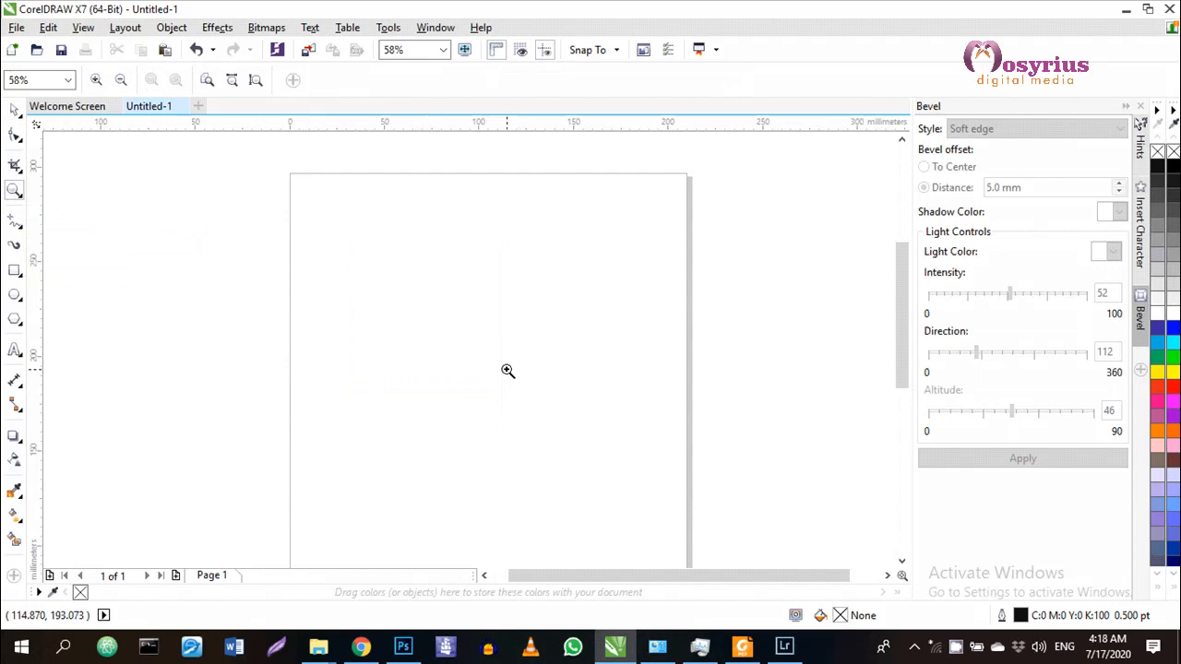
right_click(508, 371)
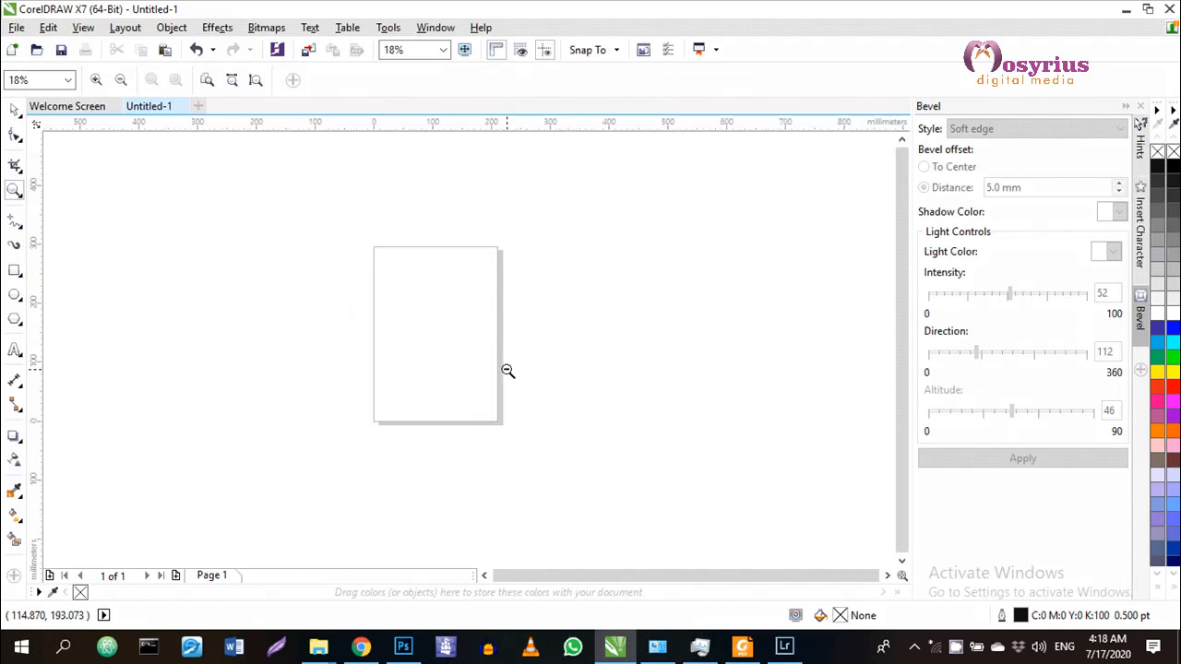
drag(356, 229, 516, 454)
right_click(401, 252)
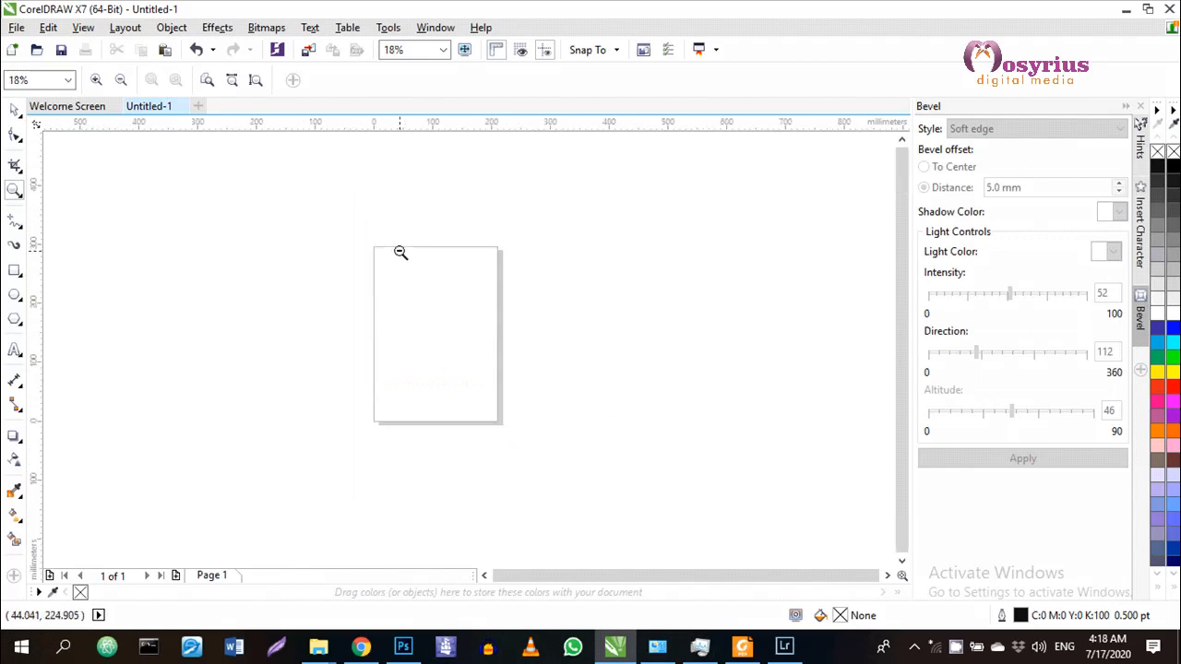
click(427, 289)
right_click(428, 291)
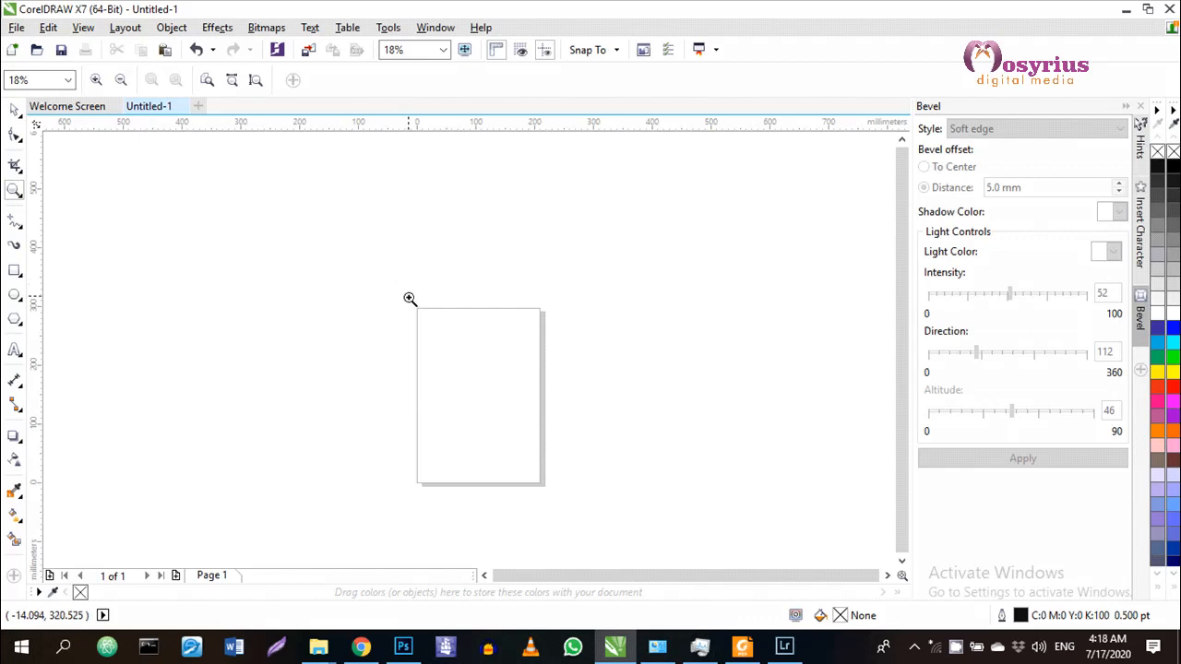
drag(410, 301, 557, 496)
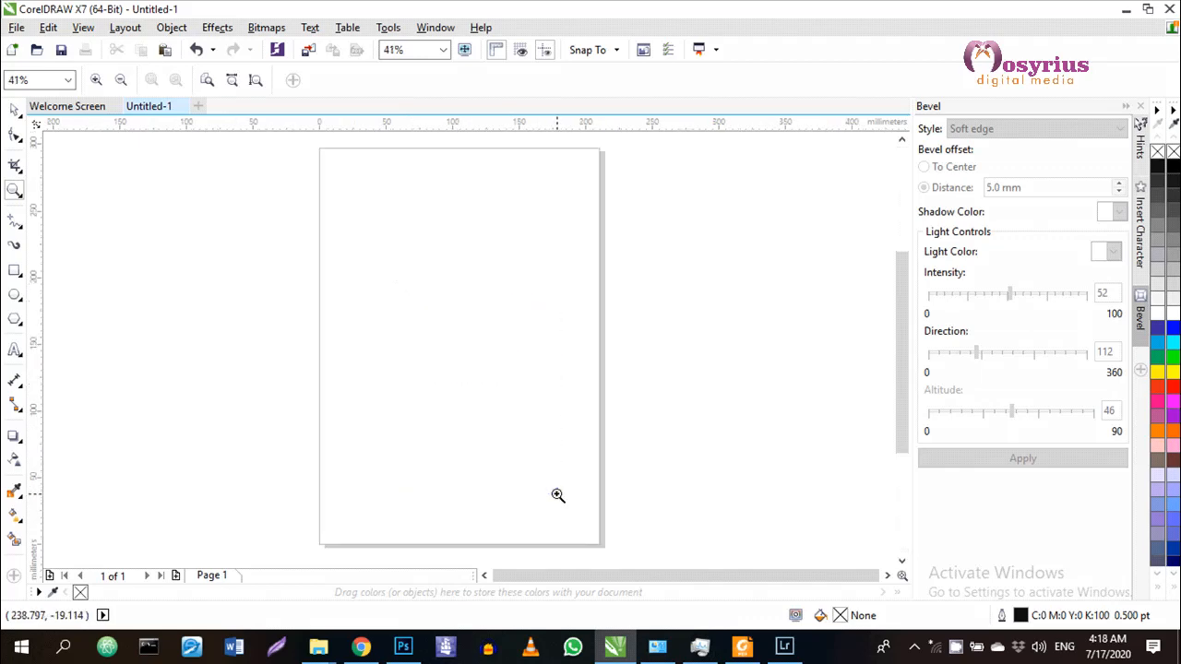
Add the artistic text "Mosyrius Digital Media" in the upper part of the page.
click(14, 355)
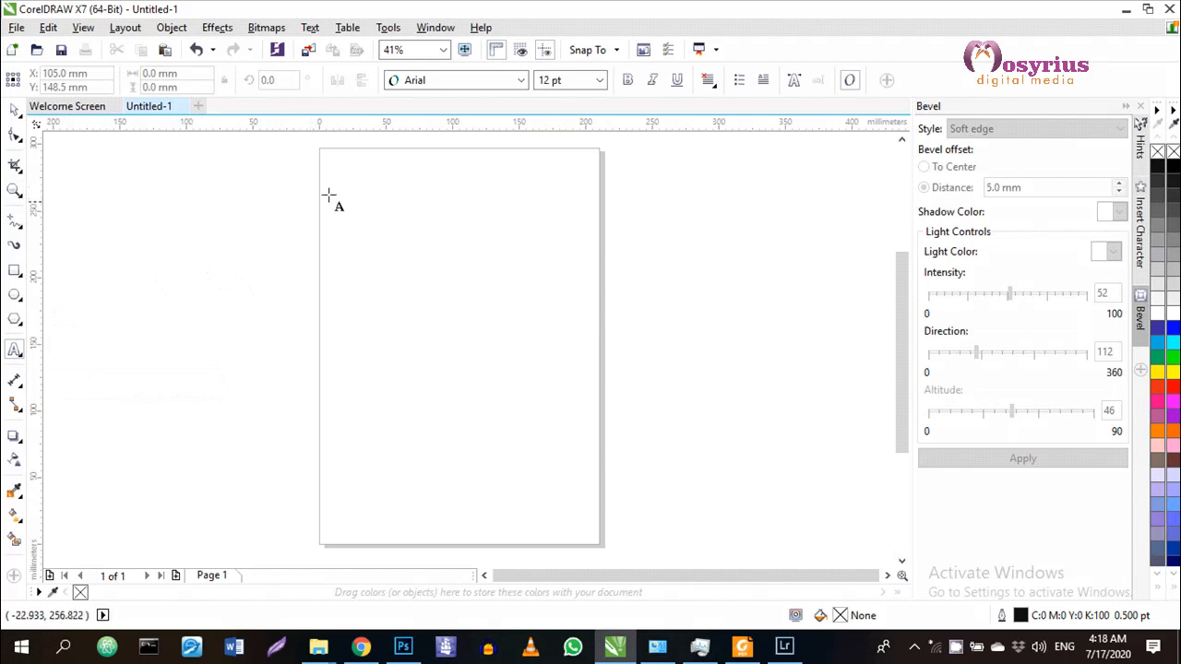
click(261, 254)
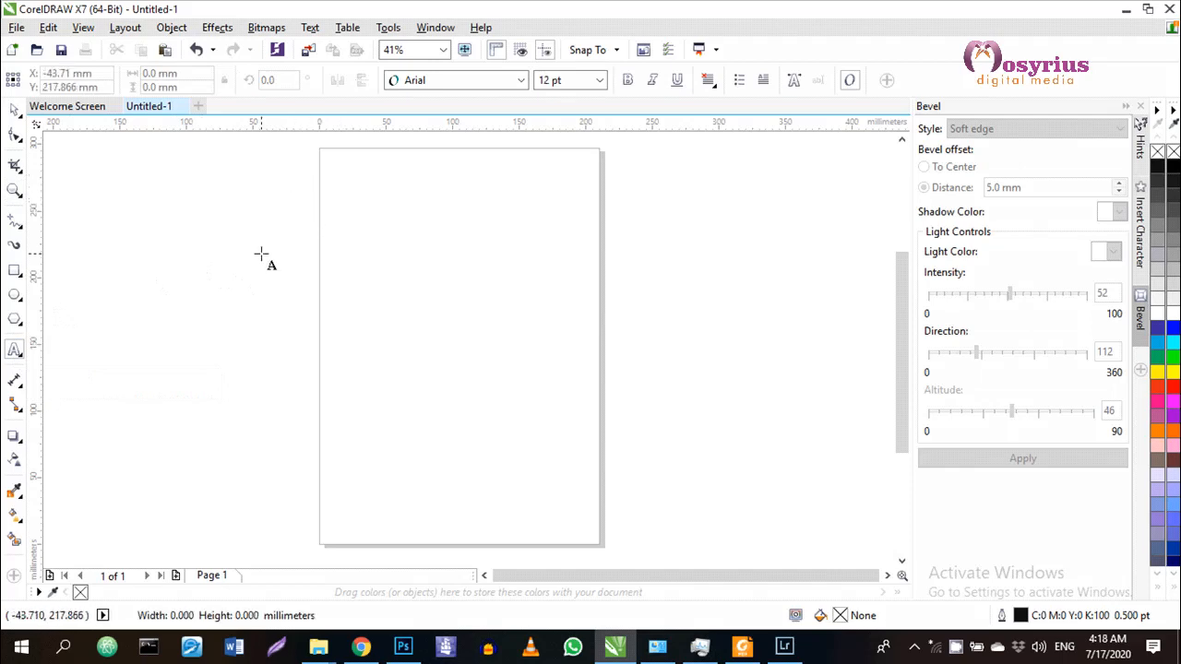
click(335, 243)
text(Mosyri)
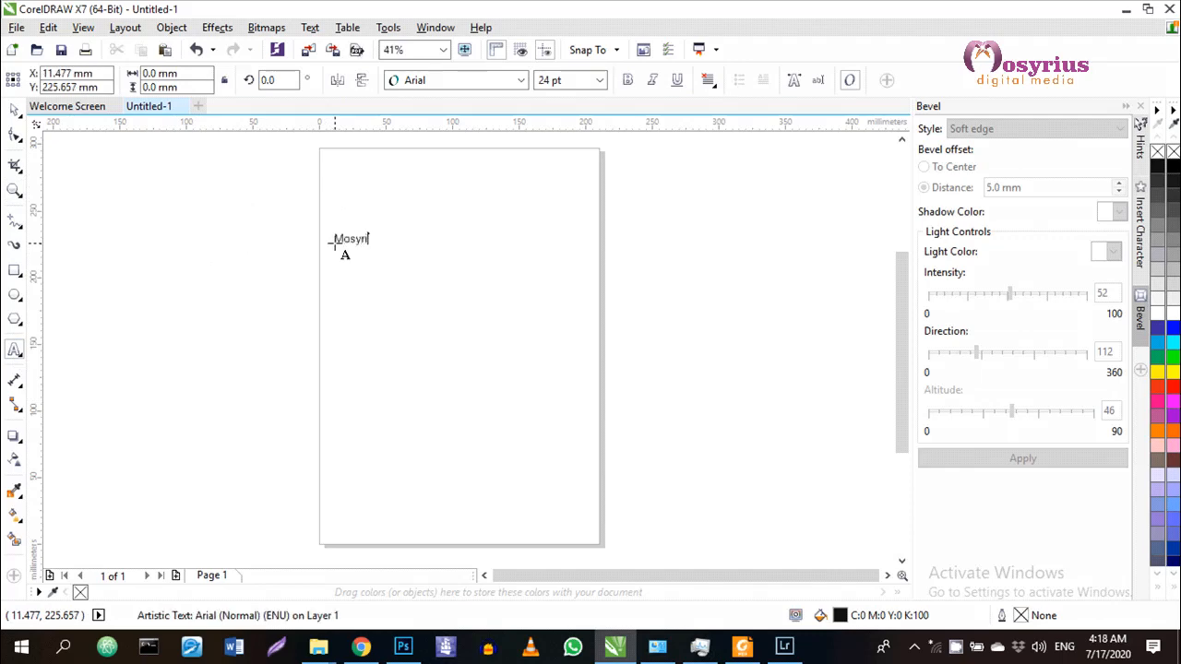
text(us Digital Media)
click(14, 110)
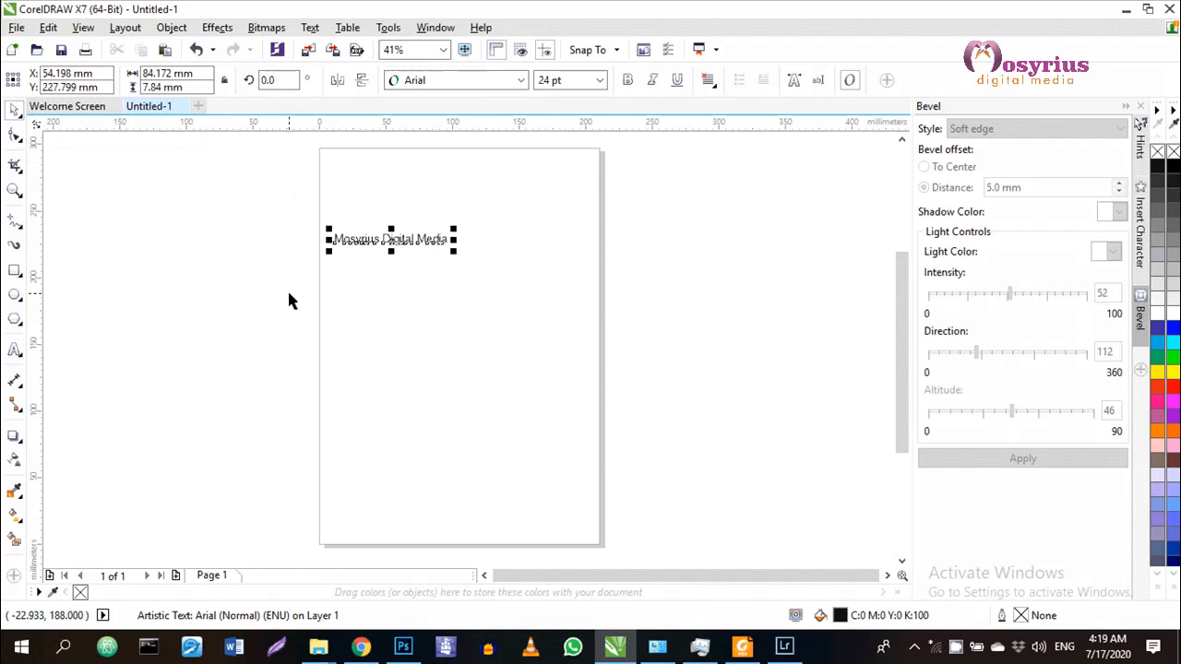
Enlarge the text proportionally to about 119 mm wide and move it slightly down.
drag(453, 250, 561, 307)
key(Escape)
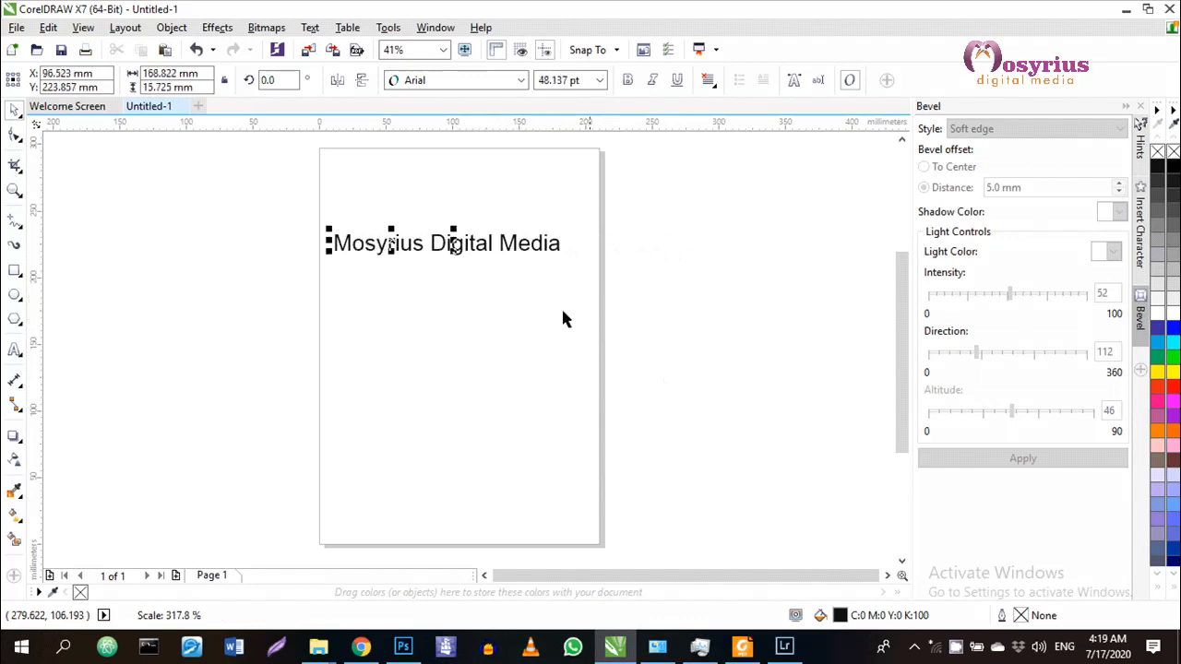
drag(456, 254, 503, 286)
click(502, 286)
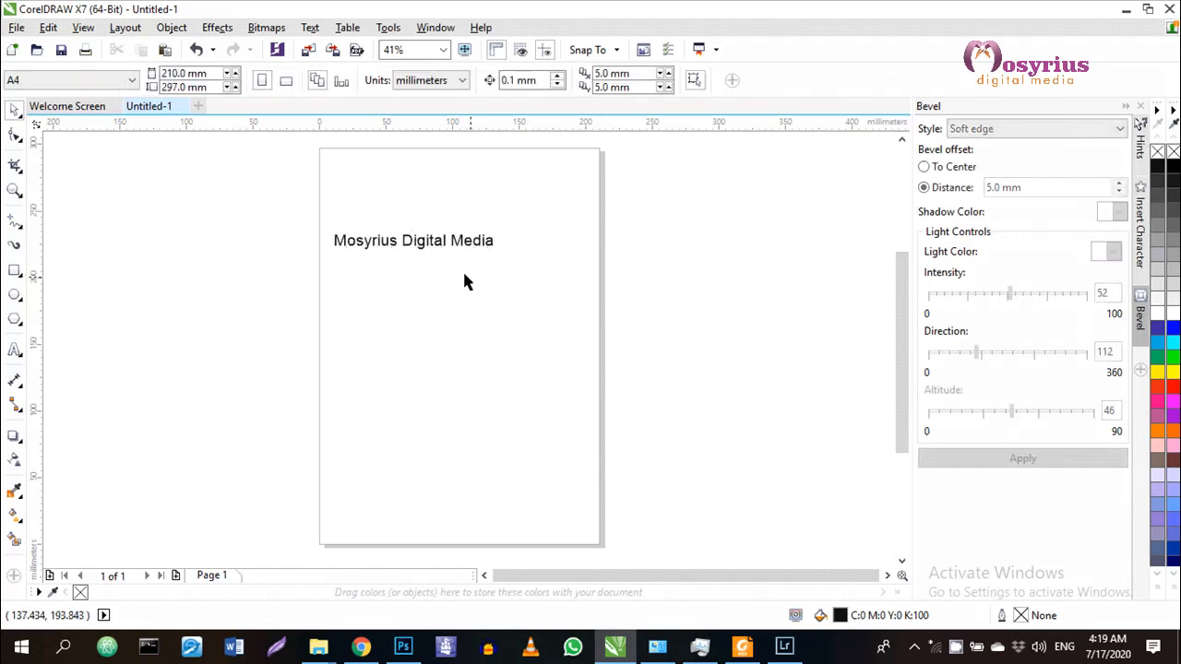
click(433, 237)
drag(433, 241, 433, 242)
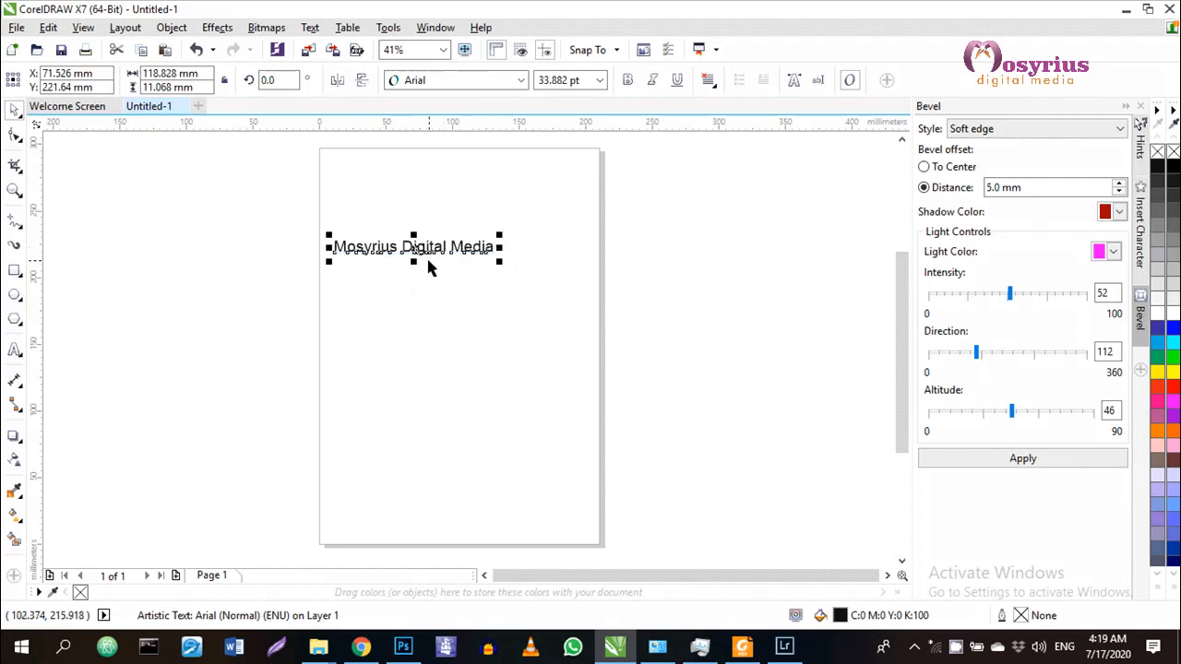
Try stretching the text vertically to about 15 mm high and undo the stretch.
drag(414, 262, 413, 230)
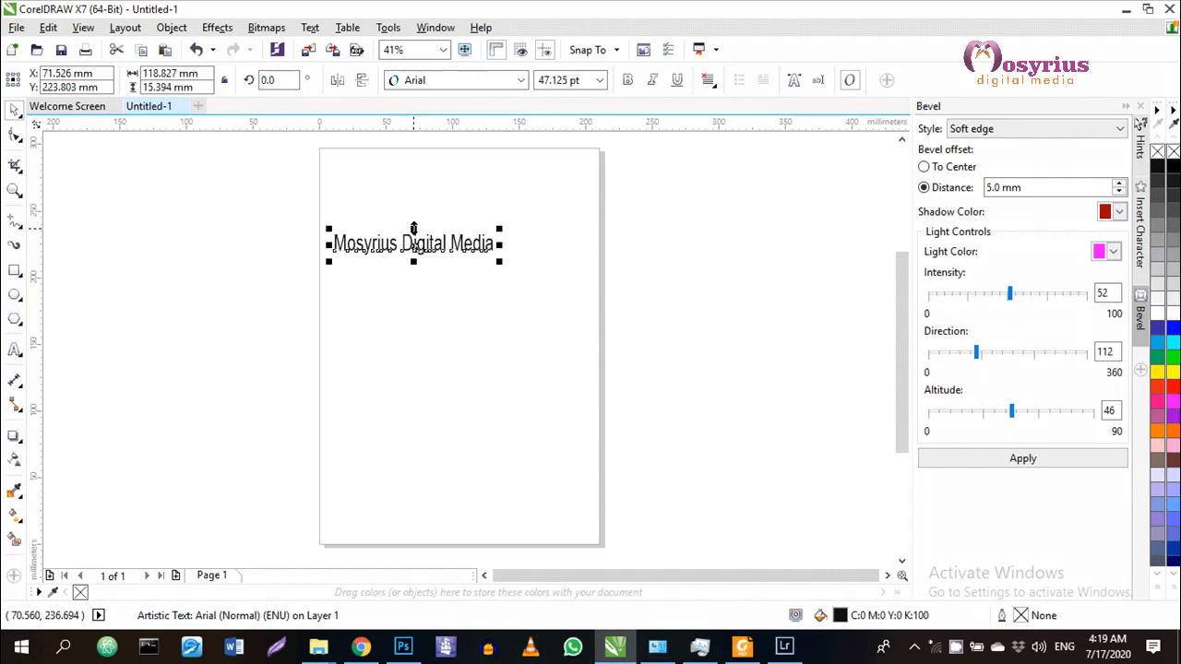
key(ctrl+z)
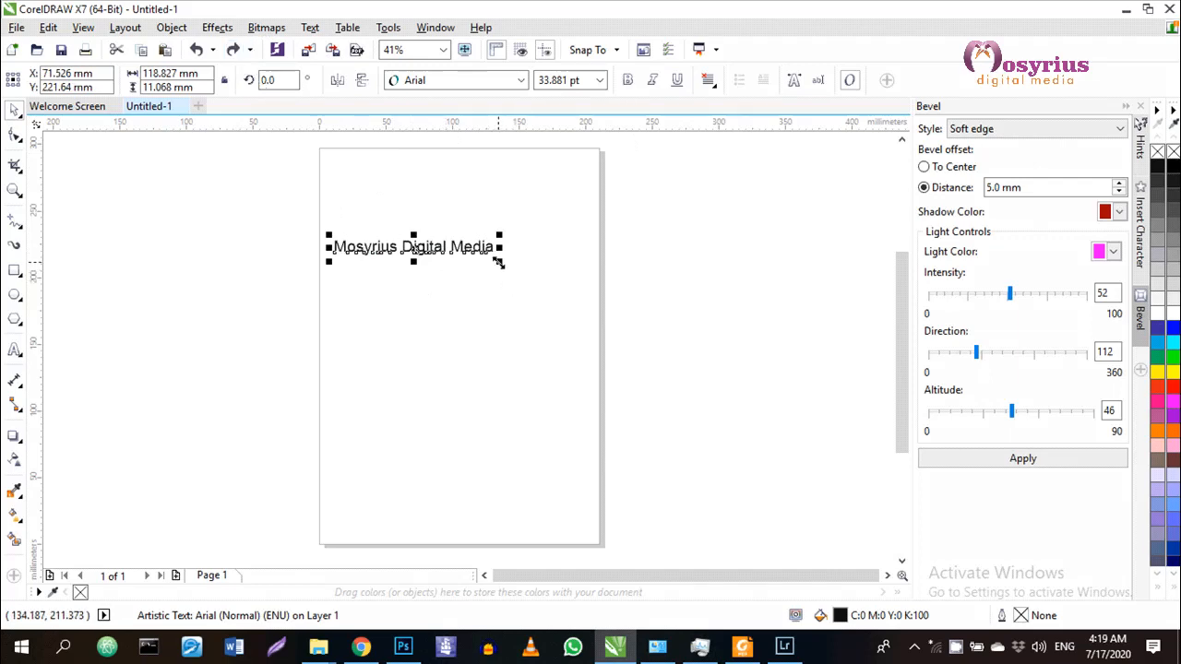
mouse_move(498, 263)
mouse_down()
mouse_move(673, 369)
mouse_move(857, 443)
mouse_move(896, 477)
mouse_move(771, 396)
mouse_move(486, 259)
mouse_move(495, 256)
mouse_up()
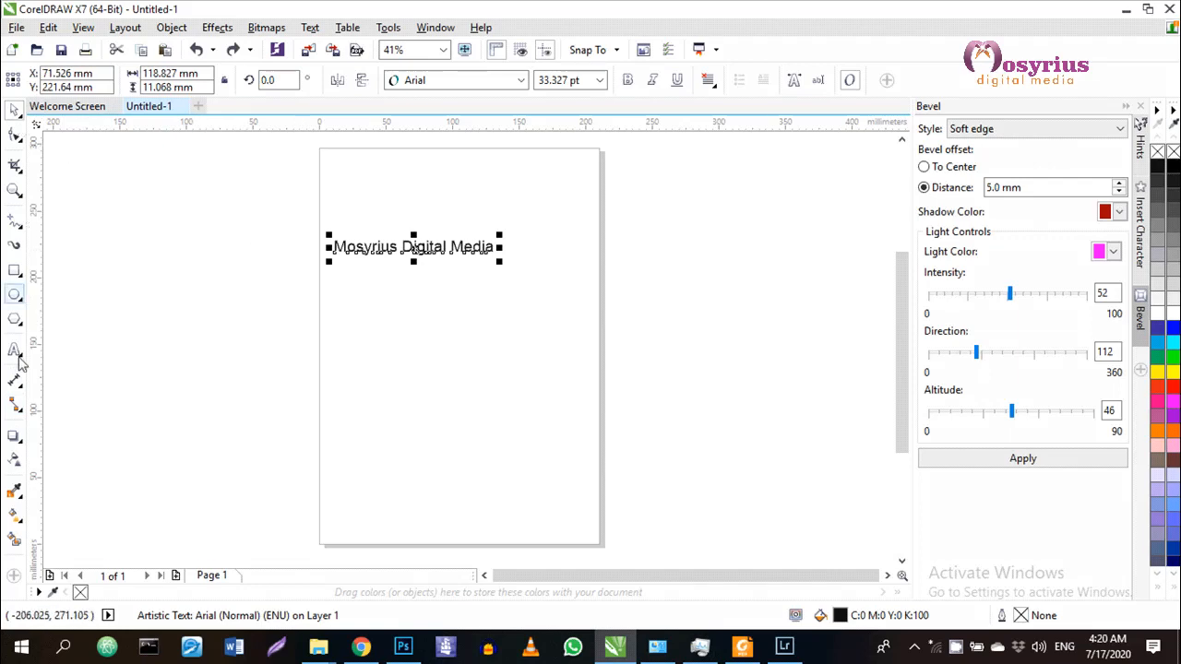
Move the text off the page's left side, centred at about X -60 mm, Y 242 mm.
drag(358, 244, 172, 220)
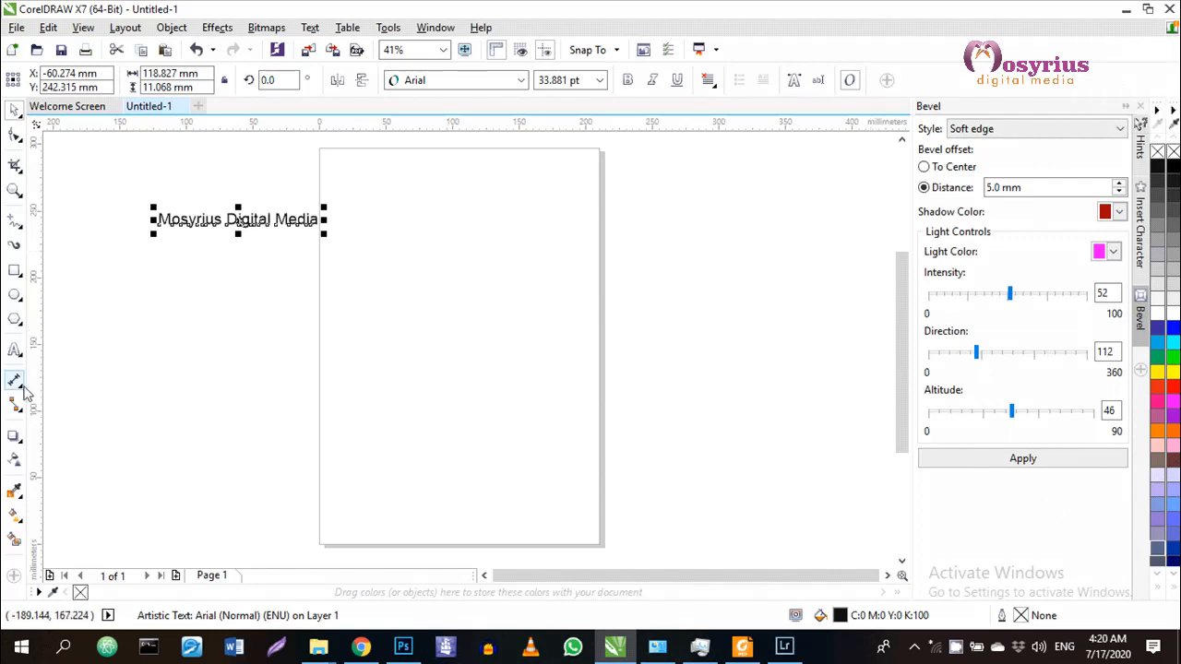
Draw a rectangle about 79 mm by 86 mm in the page's left half, fill it with CMYK red, and replace that with RGB red (255, 0, 0).
click(15, 279)
drag(347, 288, 454, 403)
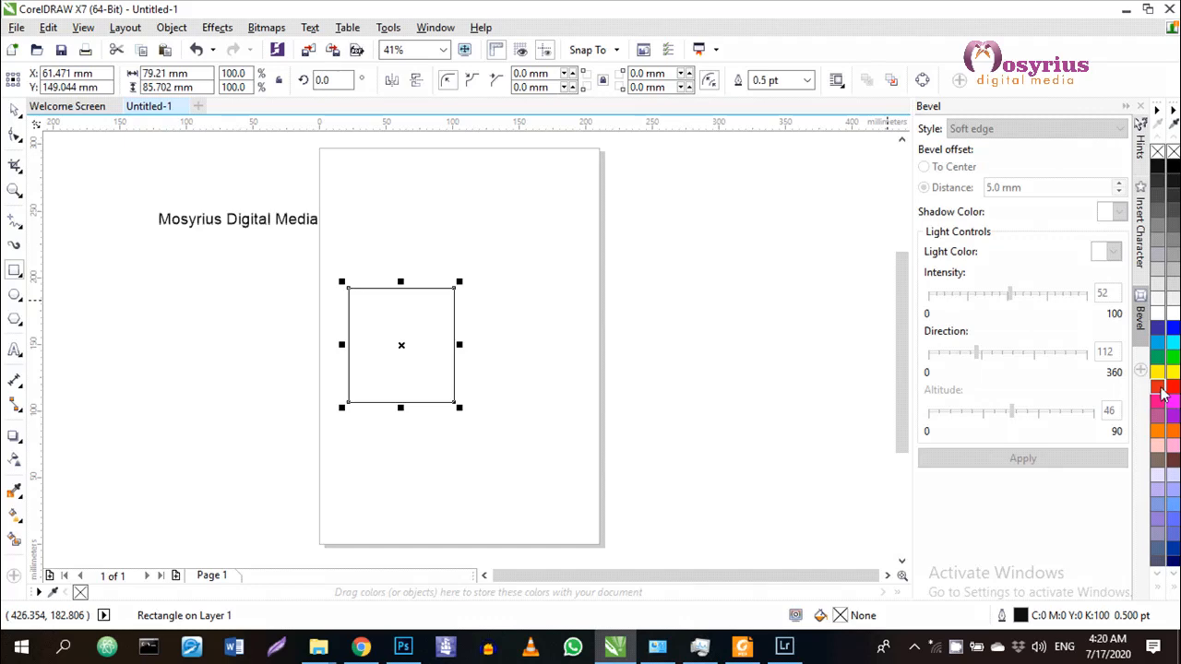
click(1163, 394)
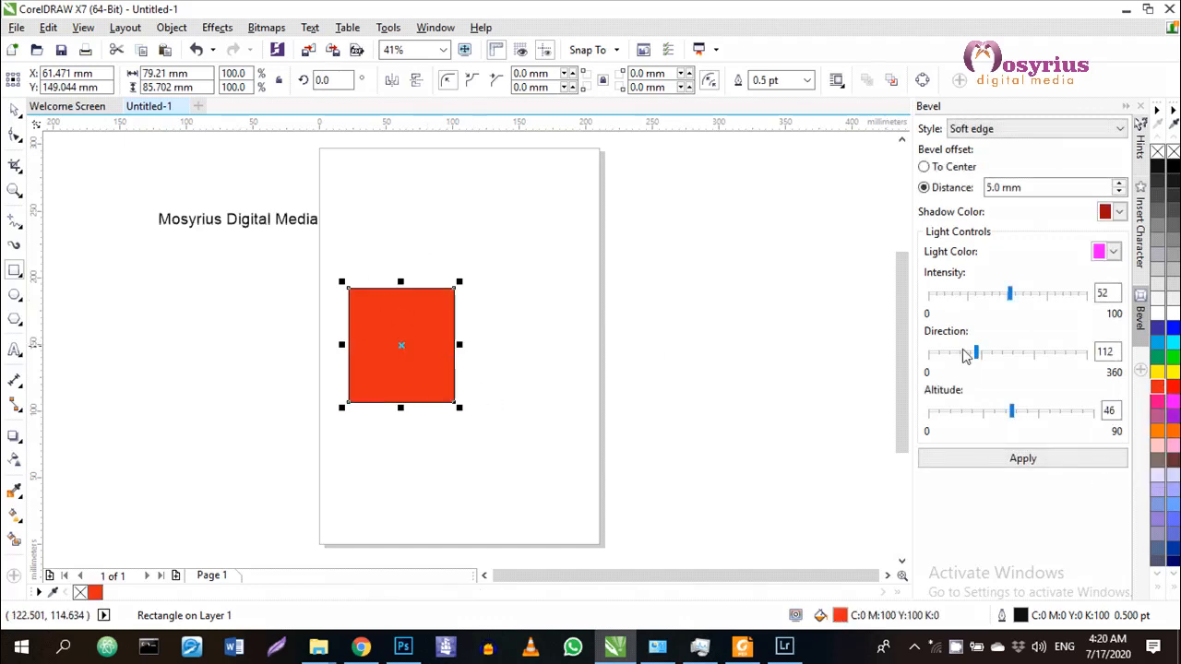
click(1174, 393)
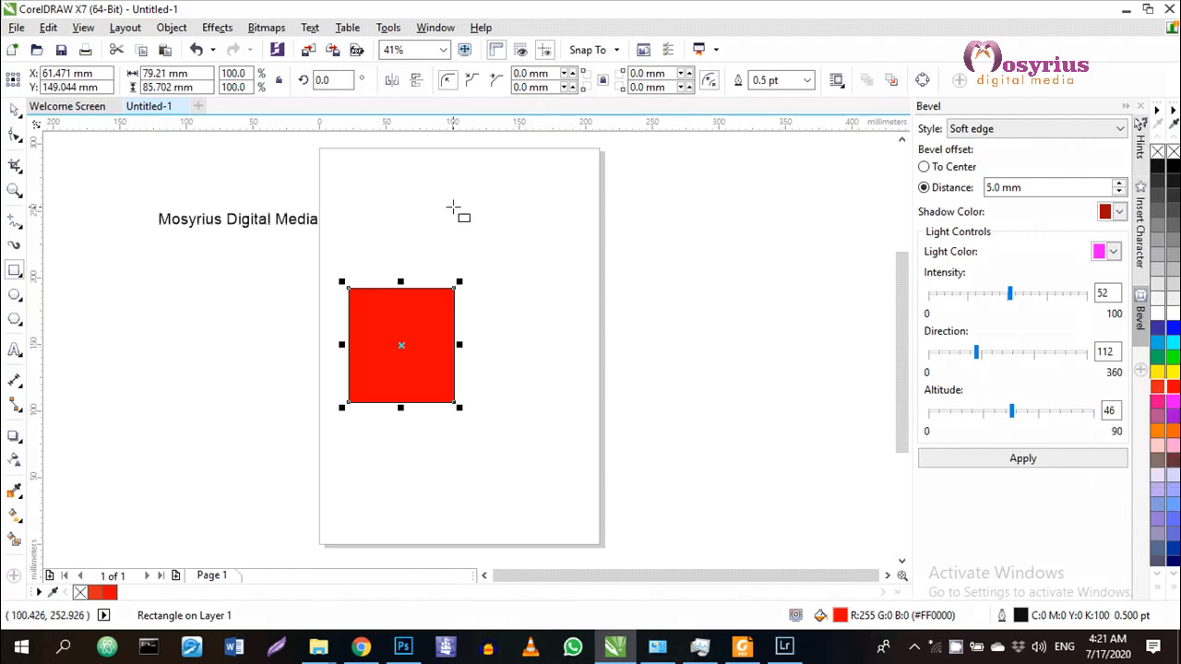
Draw a thin horizontal rectangle about 70 mm by 6 mm in the upper part of the page.
drag(484, 212, 380, 201)
Add artistic text with the lines "Cyan", "Magenta", "Yellow" and "Black" just right of the page and enlarge it proportionally to about 55 mm wide.
click(18, 357)
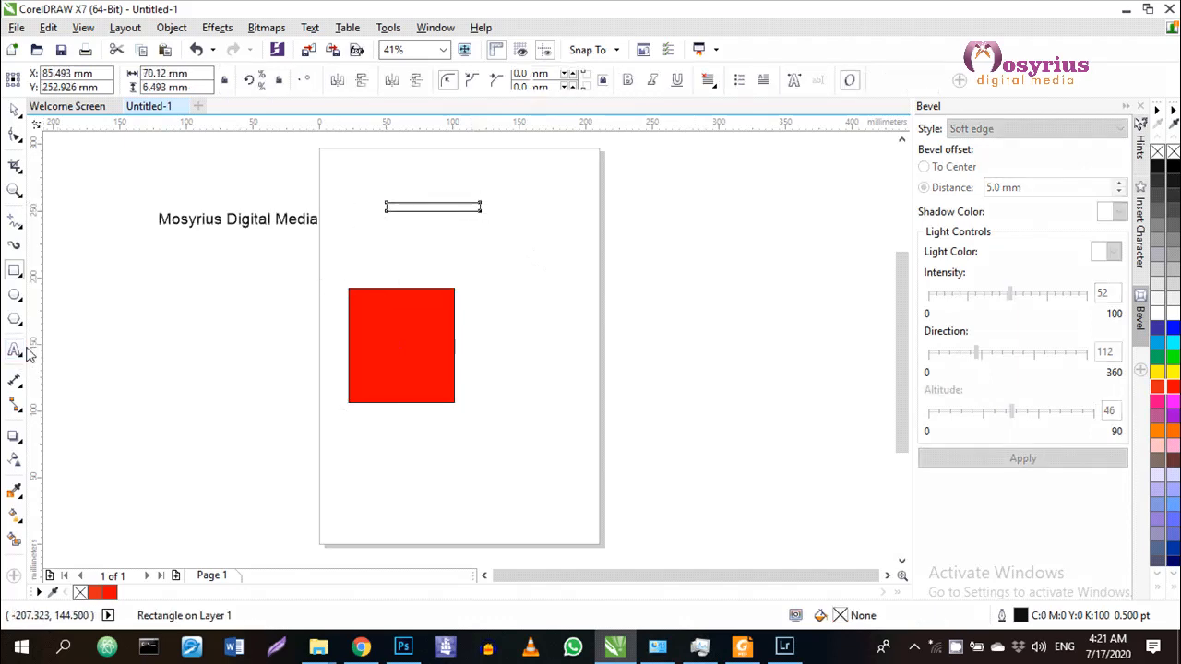
click(617, 332)
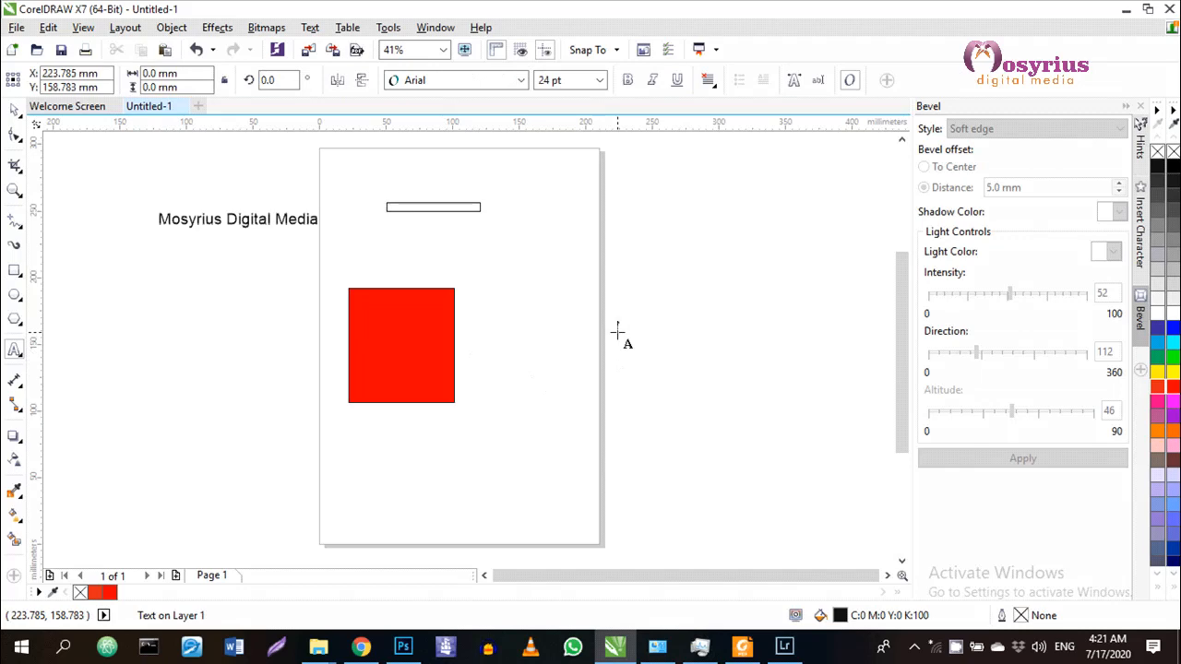
text(CYa)
key(BackSpace)
key(BackSpace)
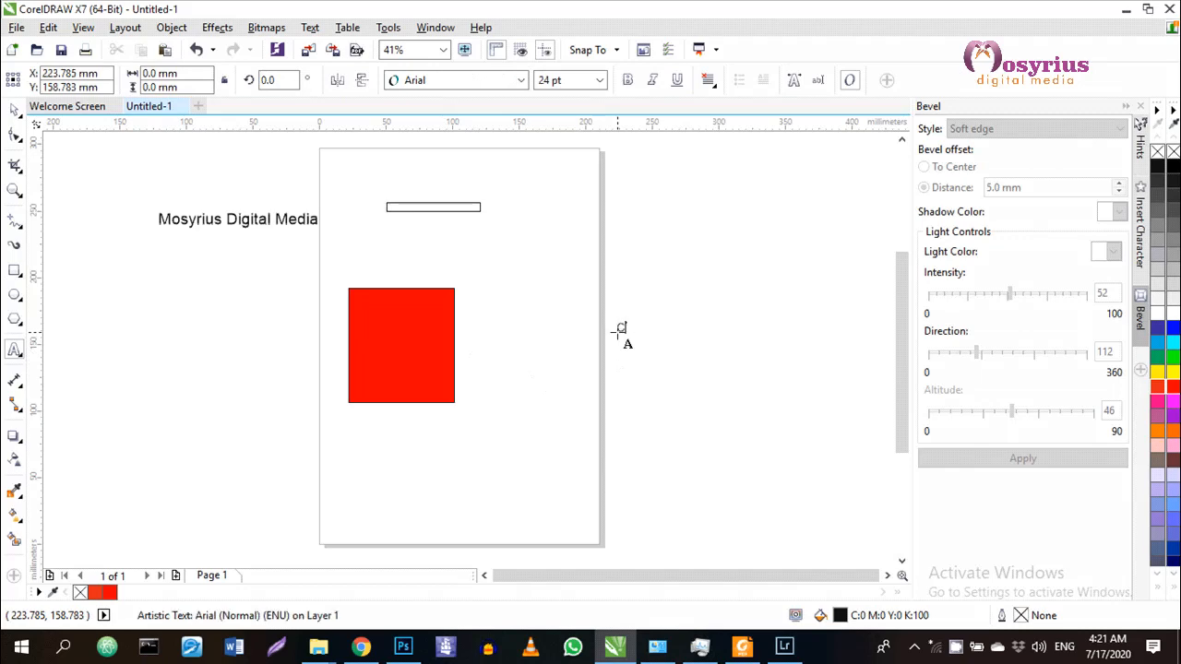
text(Magenta )
text(Yellow)
key(Return)
text(Black)
key(Escape)
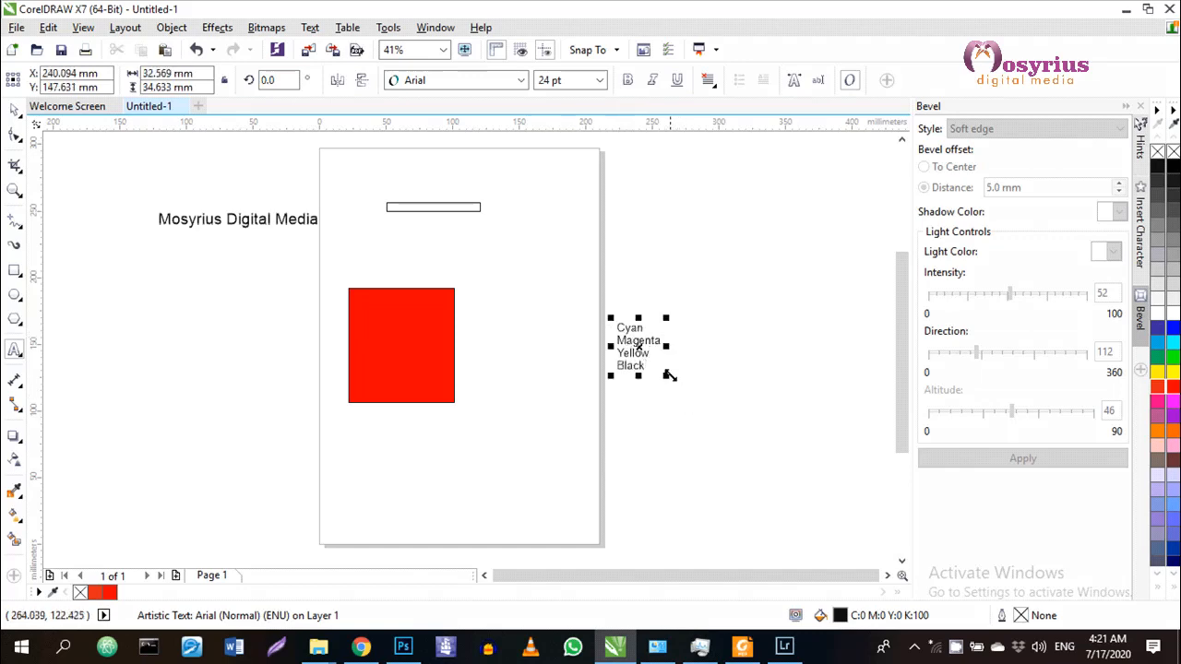
drag(669, 373, 700, 406)
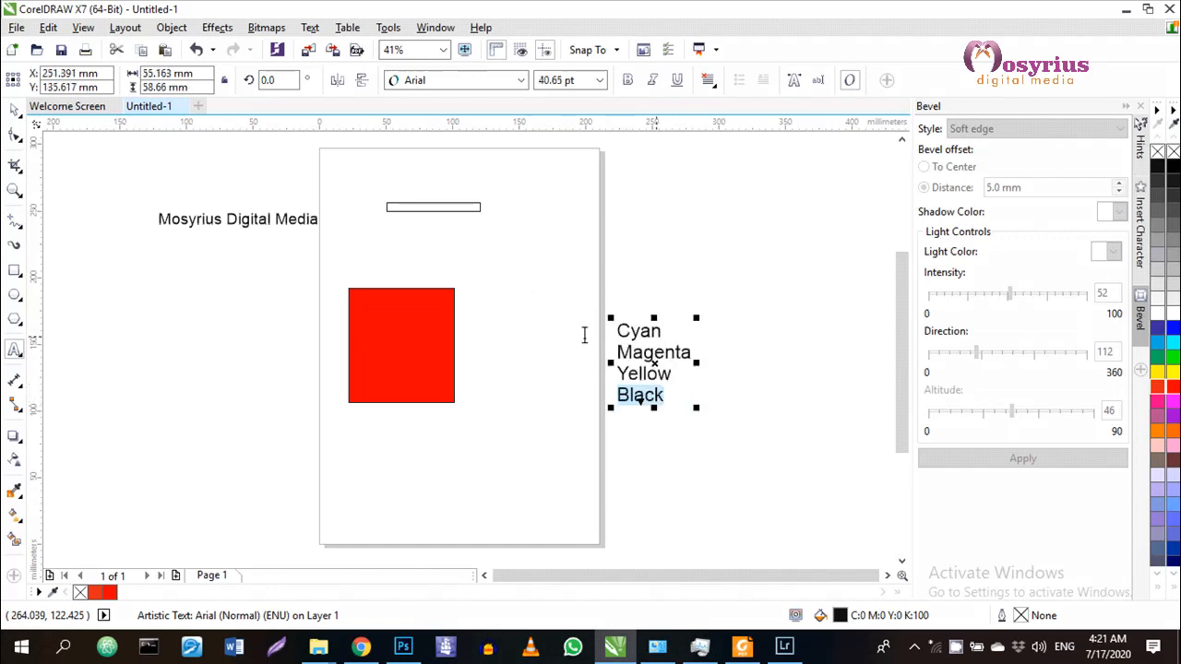
click(11, 110)
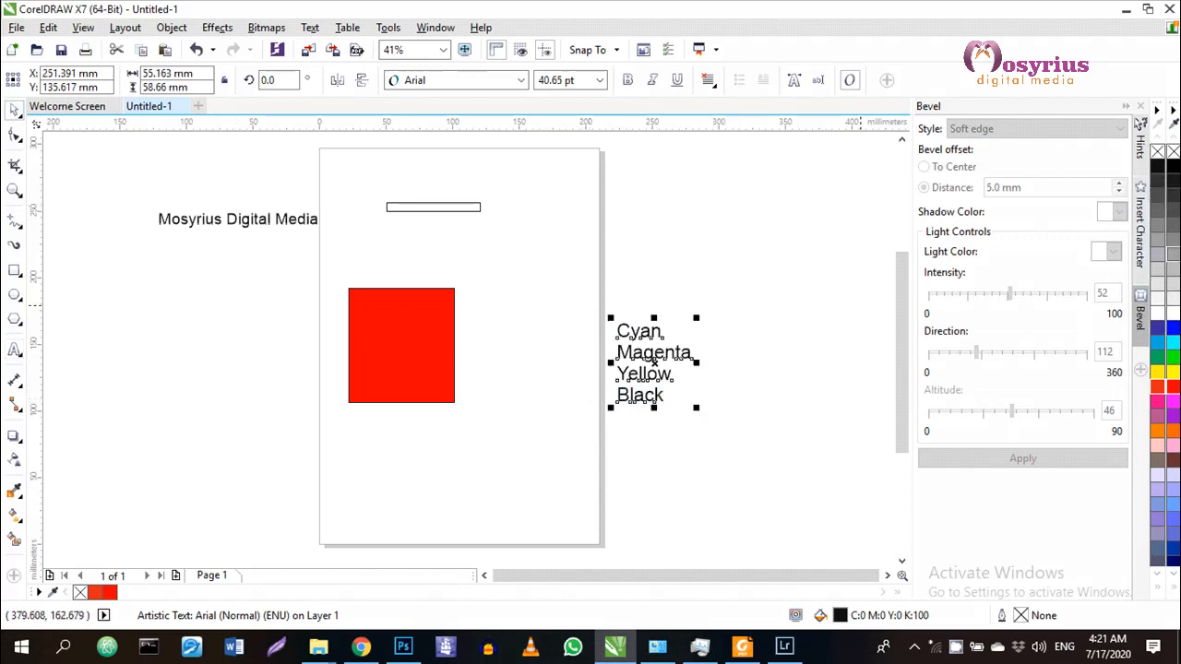
click(15, 27)
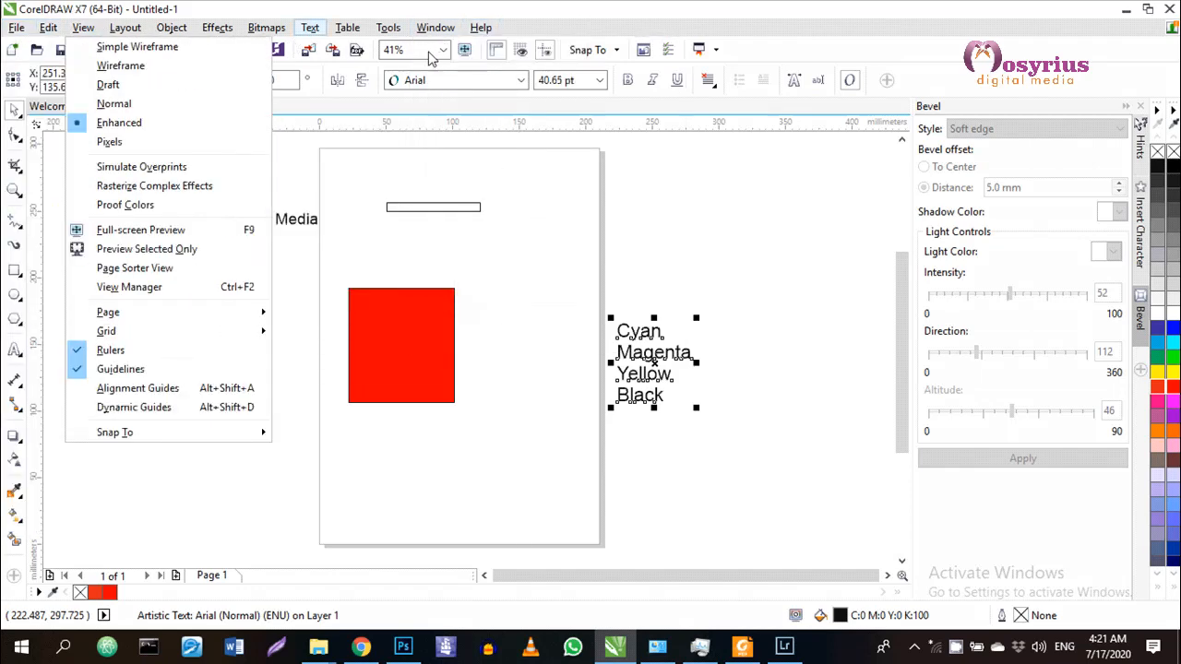
click(795, 53)
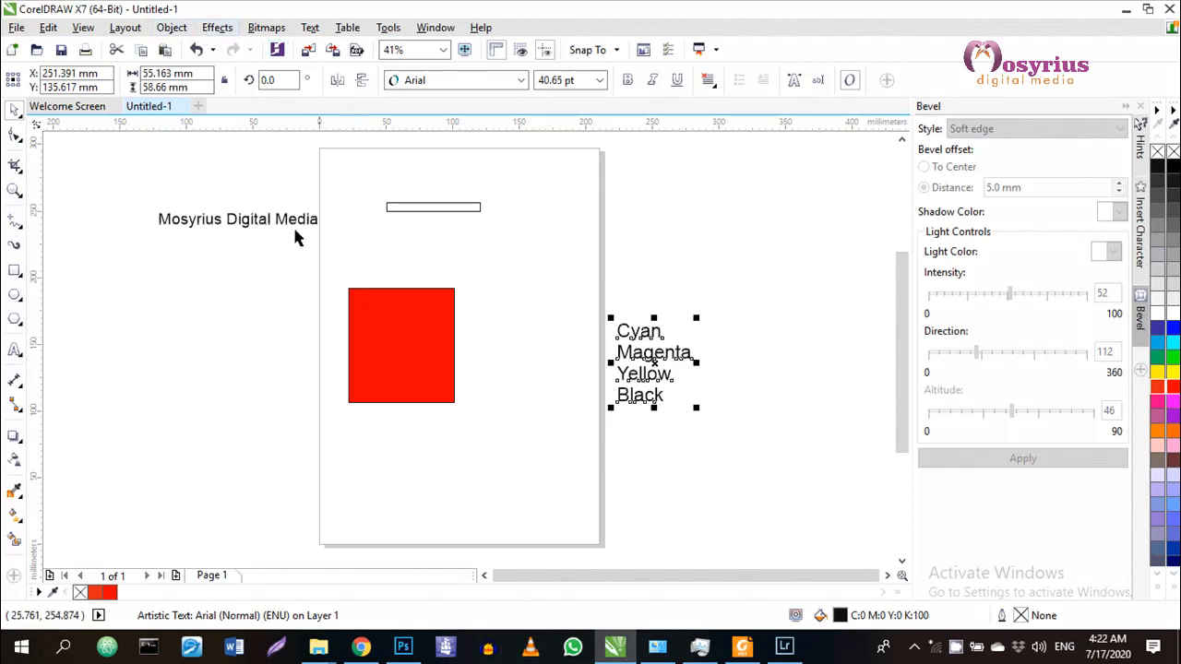
Select the red rectangle on the page.
click(364, 380)
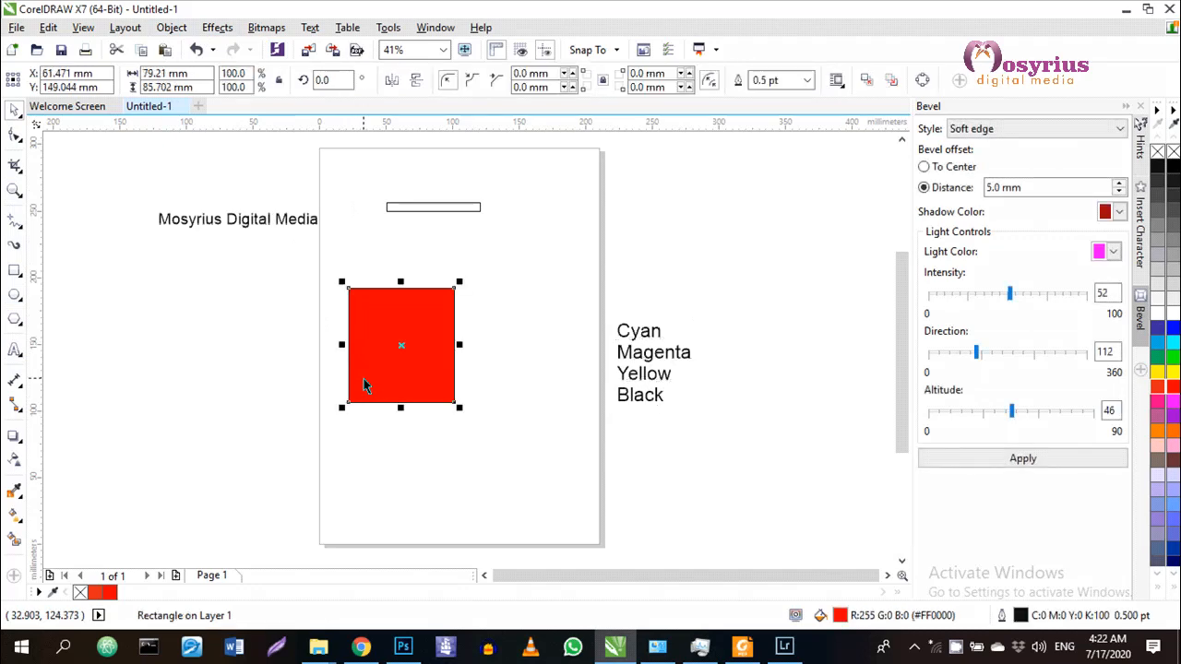